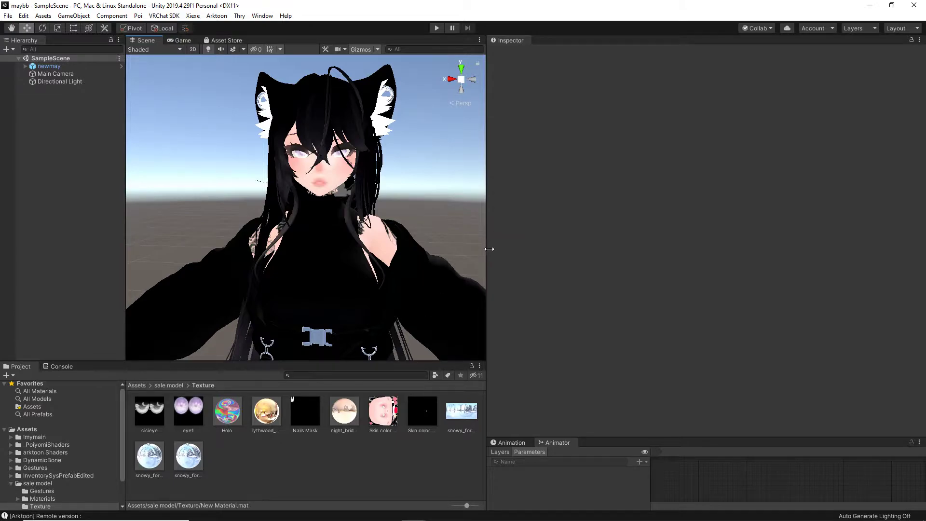
Change the snowy_forest_path_01_2k texture's Texture Shape to Cube, apply it and inspect the cubemap preview
drag(487, 250, 565, 256)
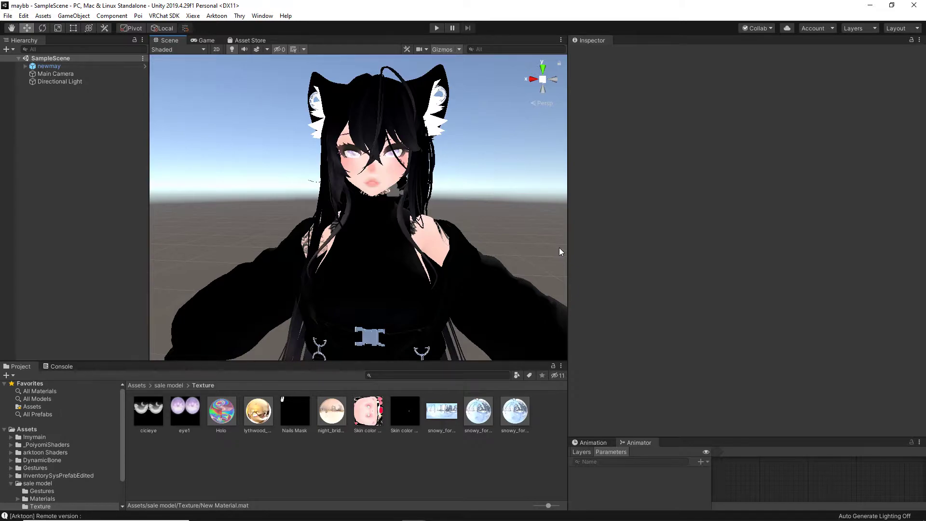
click(453, 413)
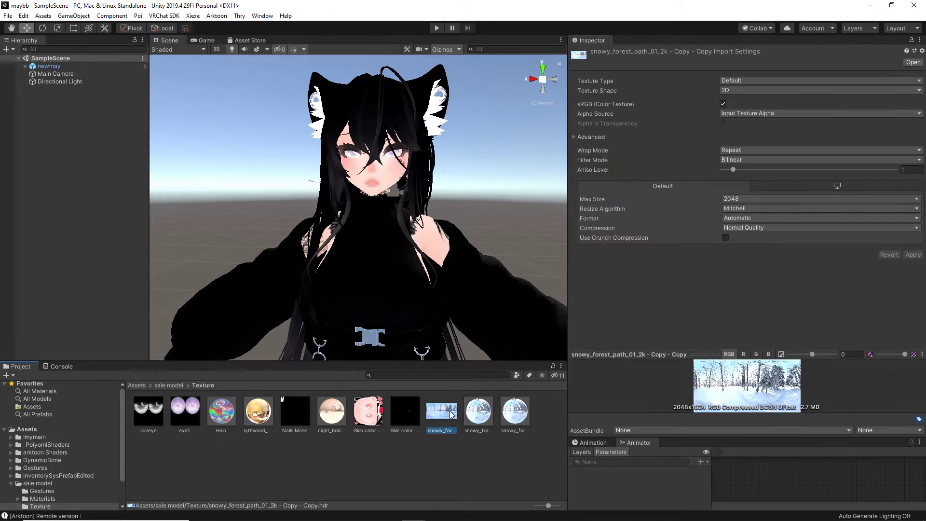
click(730, 91)
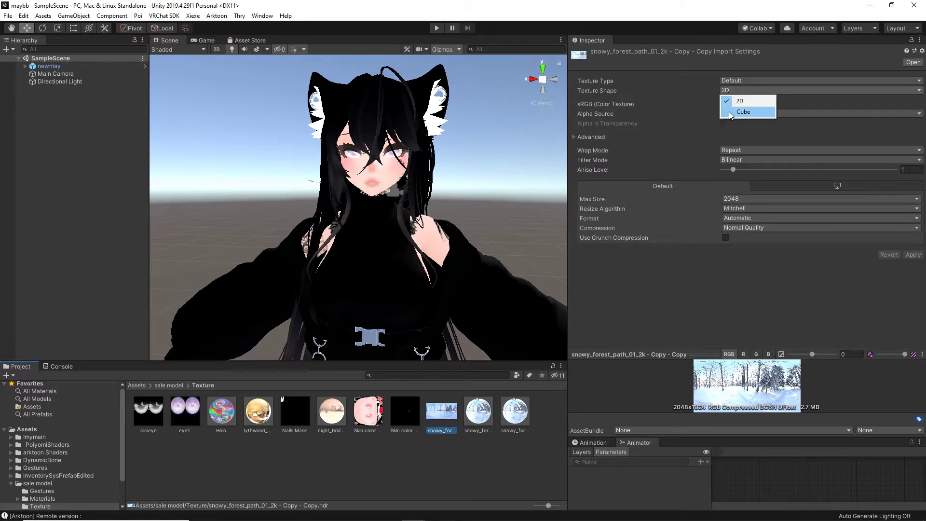
click(730, 113)
click(520, 171)
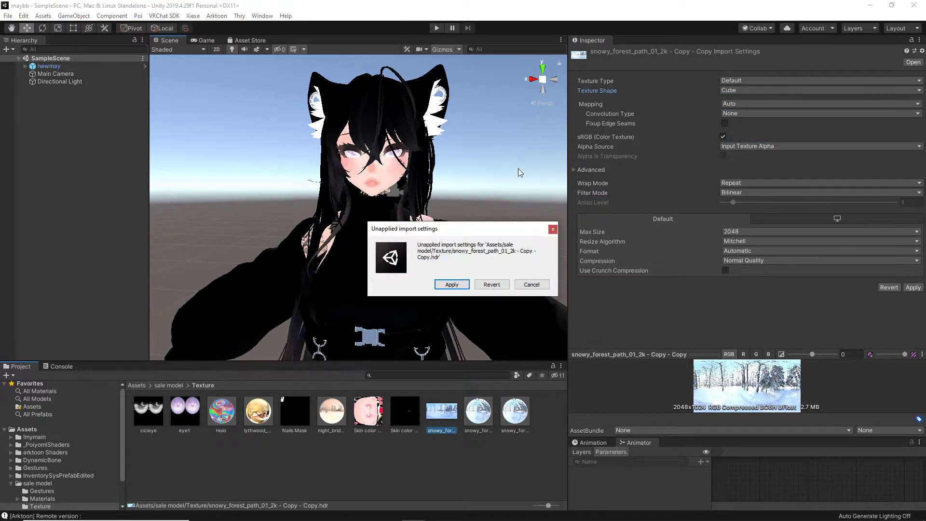
click(452, 285)
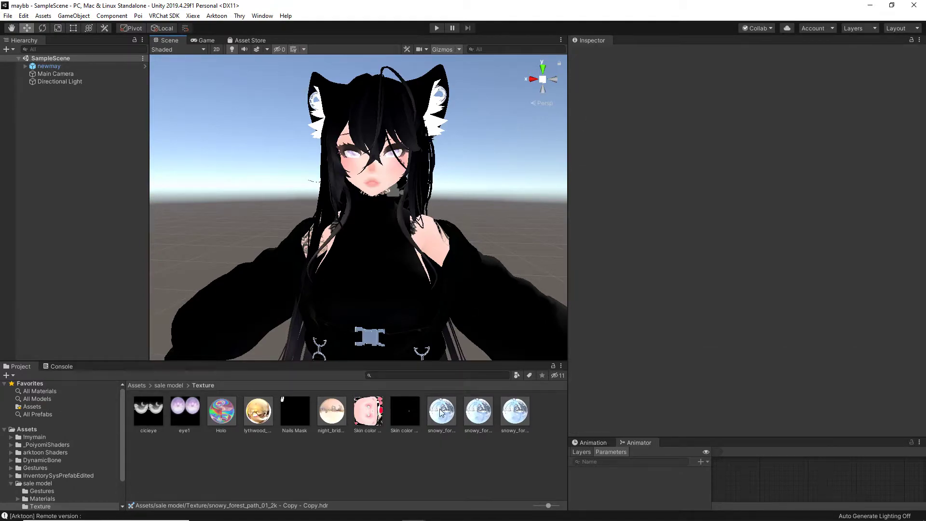
drag(749, 393, 706, 389)
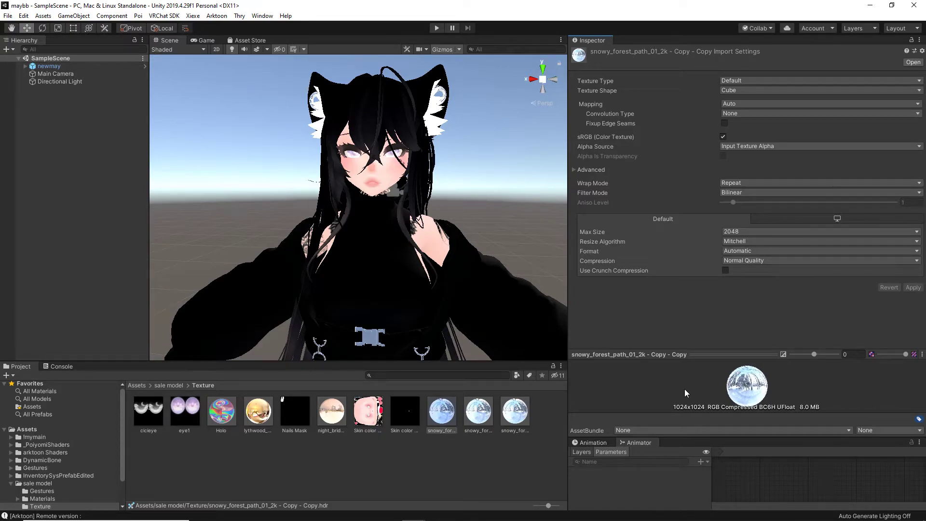
Create a New Material in the Texture folder using the arktoon/AlphaCutout shader
right_click(256, 477)
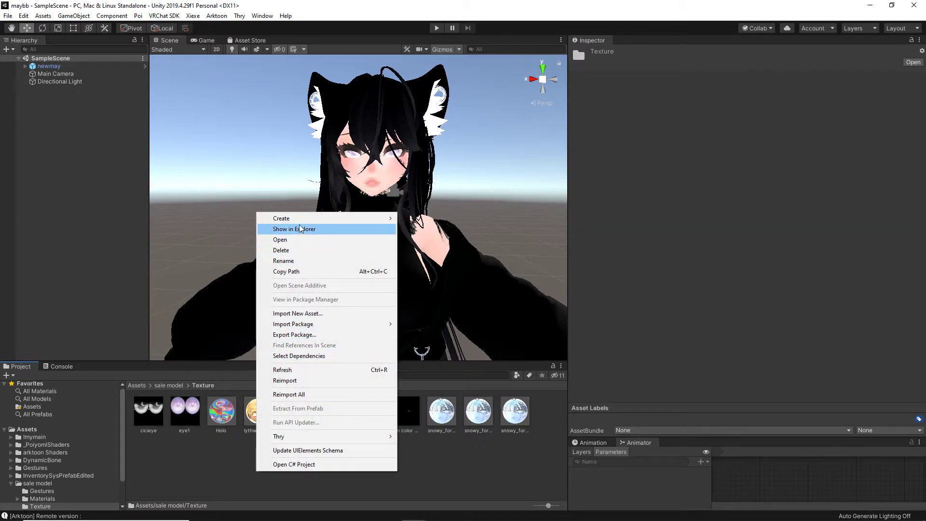
click(425, 277)
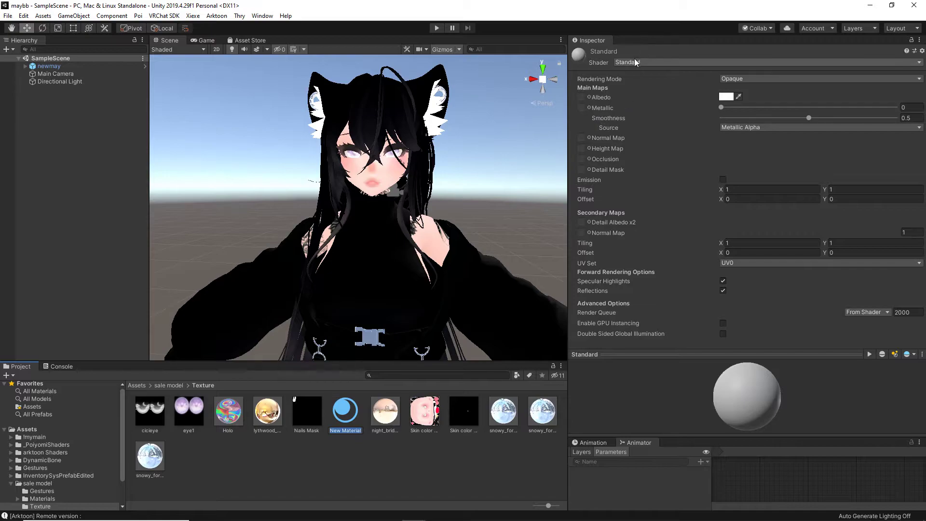
click(629, 63)
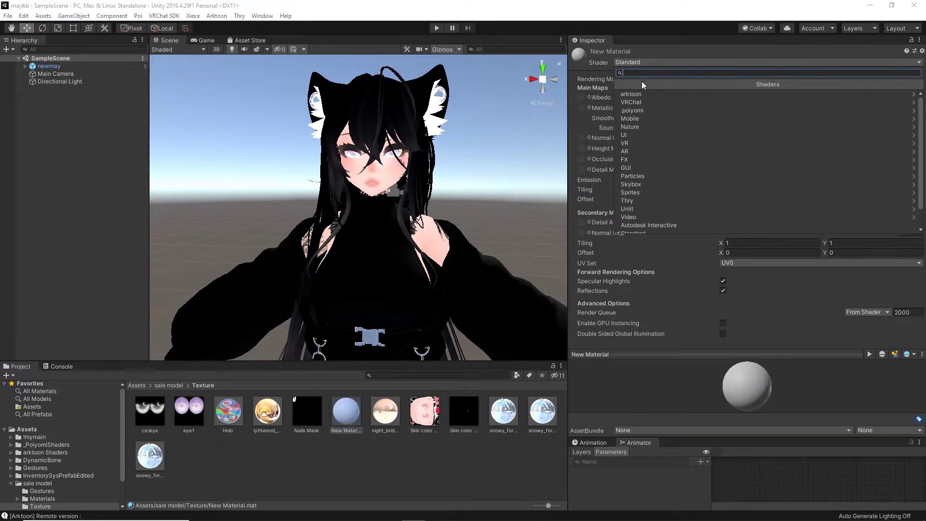
click(633, 91)
click(647, 110)
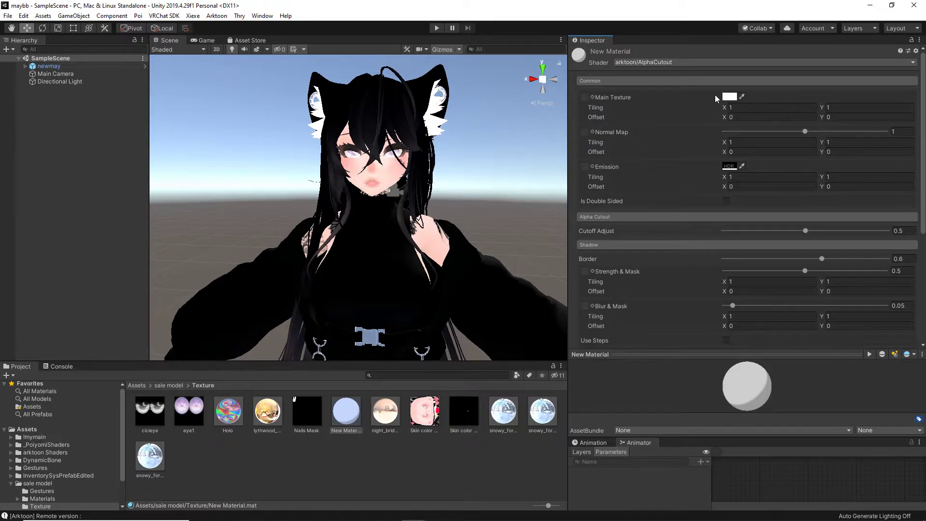
Tick Is Double Sided in the New Material's Common section and switch on Gloss
scroll(710, 80, down, 3)
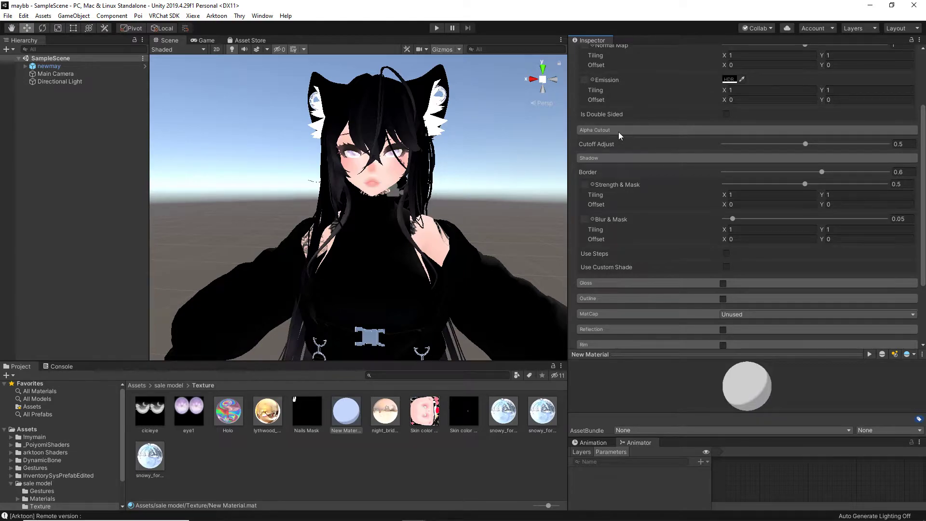
scroll(688, 210, down, 3)
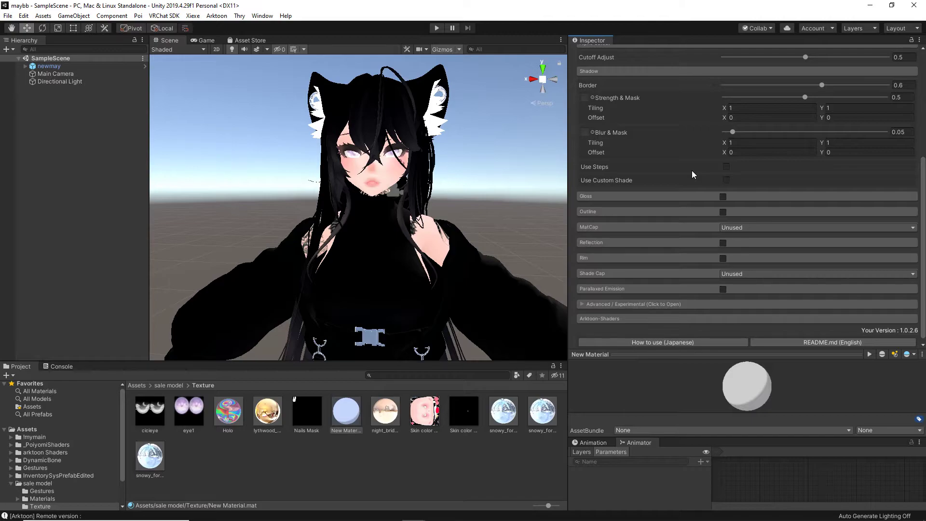
scroll(692, 168, up, 6)
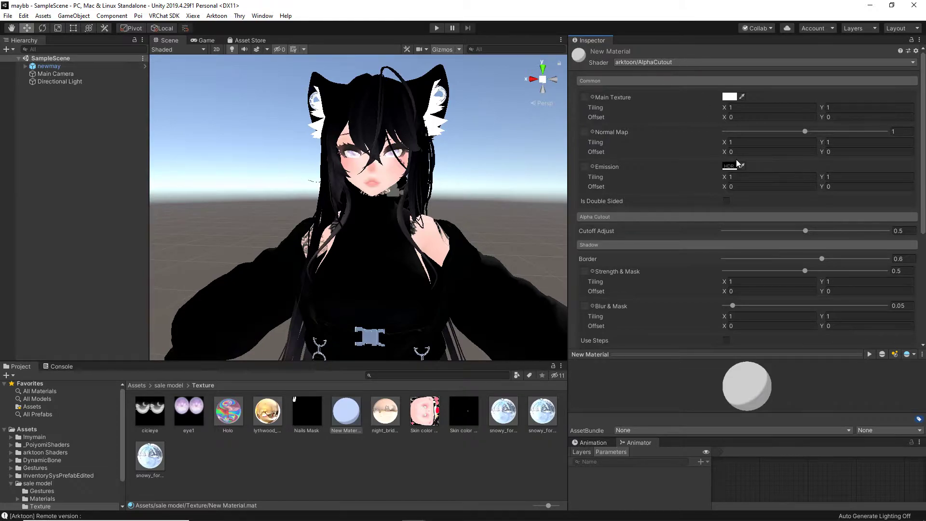
click(726, 201)
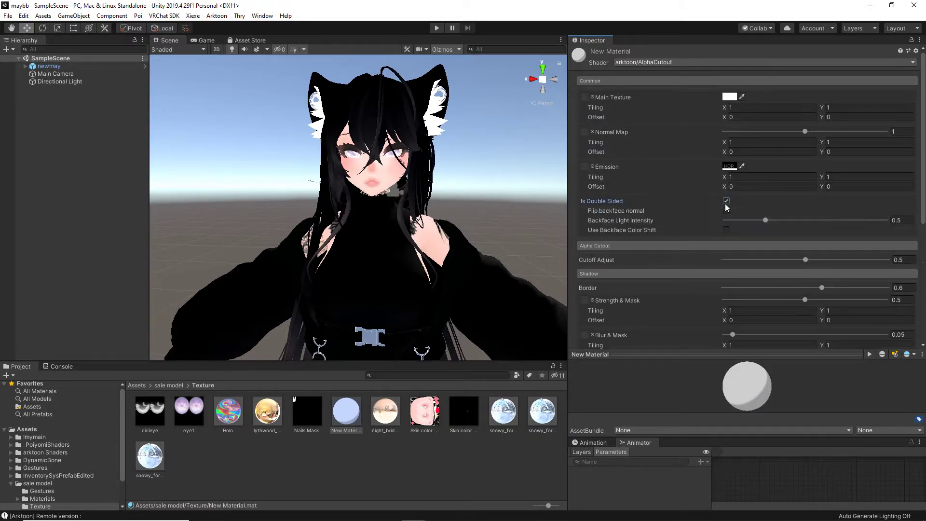
scroll(774, 197, down, 10)
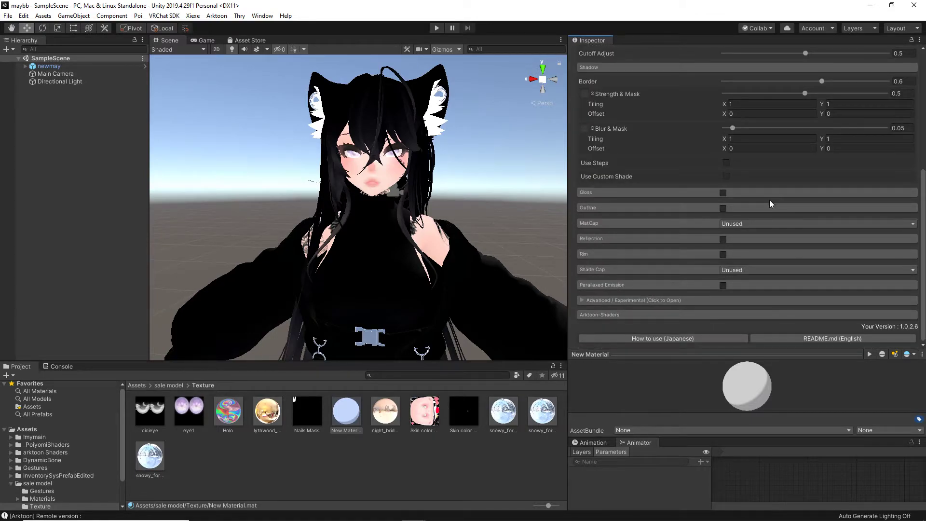
click(723, 192)
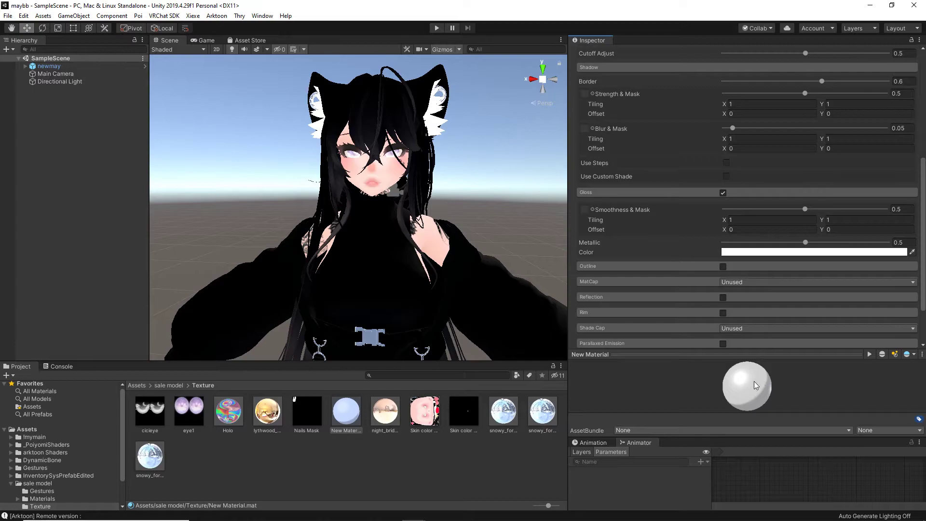
Set the gloss Smoothness & Mask to 0.589 and Metallic to 0.421
drag(747, 384, 770, 386)
mouse_move(802, 211)
mouse_down()
mouse_move(884, 211)
mouse_move(797, 210)
mouse_up()
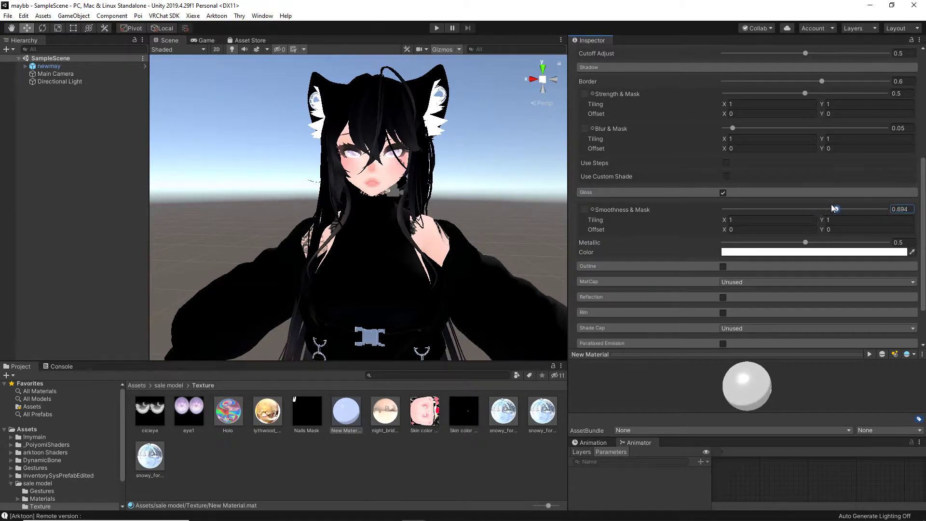
click(820, 210)
drag(813, 244, 793, 246)
Set the gloss colour back to white in the colour picker
click(794, 252)
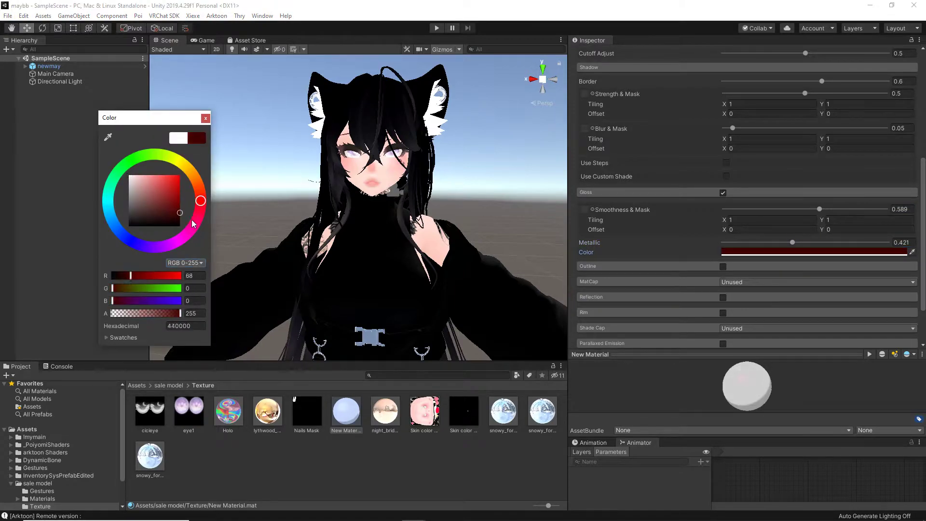
click(203, 121)
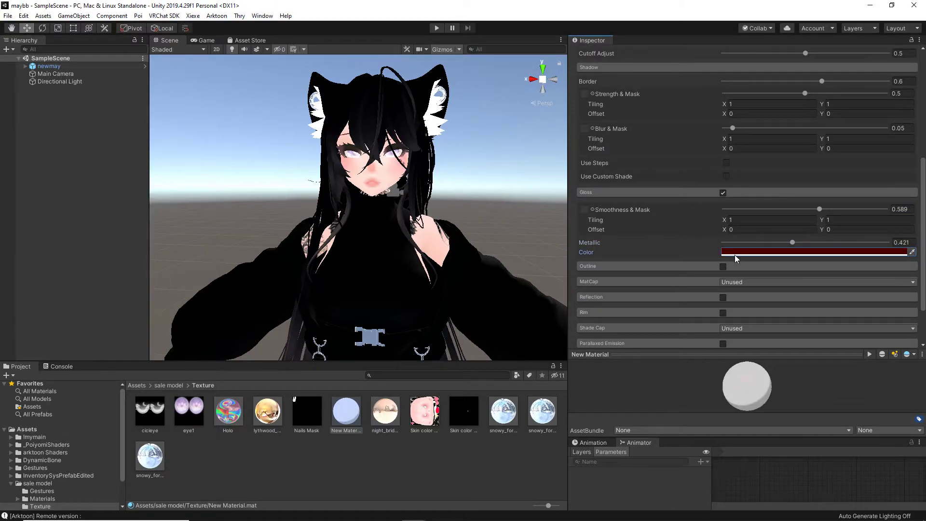
click(735, 255)
click(144, 300)
click(205, 120)
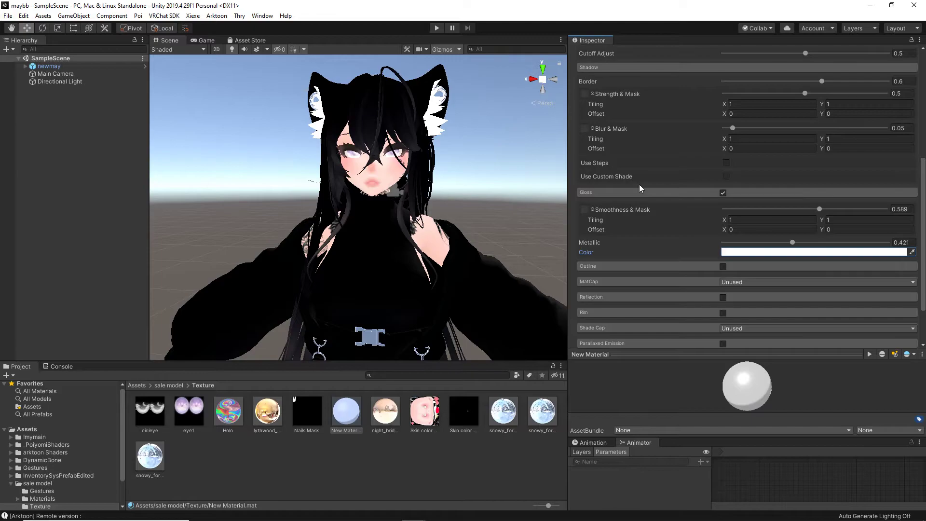
Enable Reflection on the New Material with Use Reflection Probe off, leaving the Cubemap slot
scroll(621, 206, down, 3)
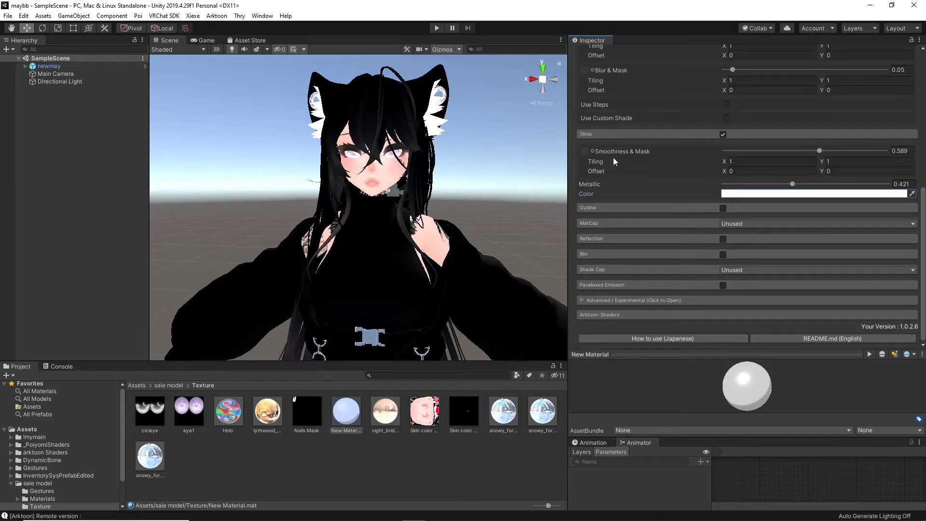
click(723, 239)
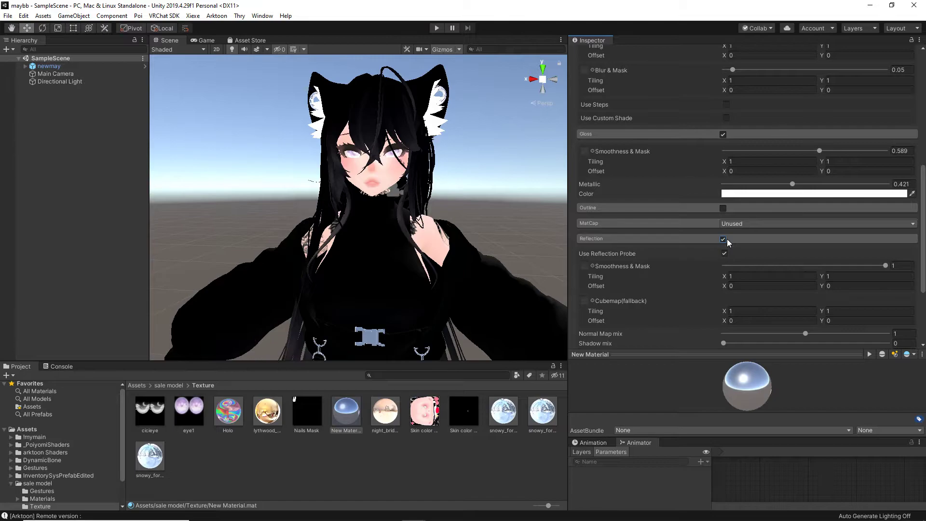
click(726, 253)
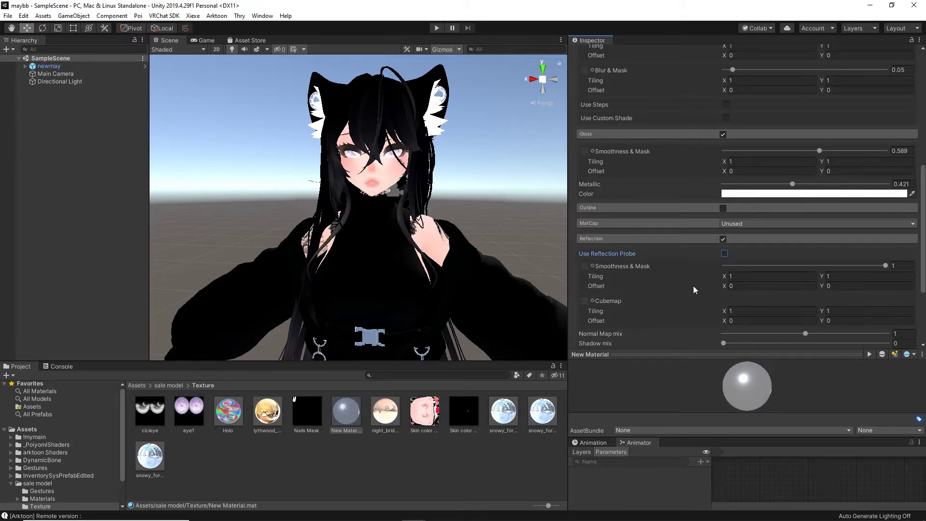
scroll(694, 278, down, 3)
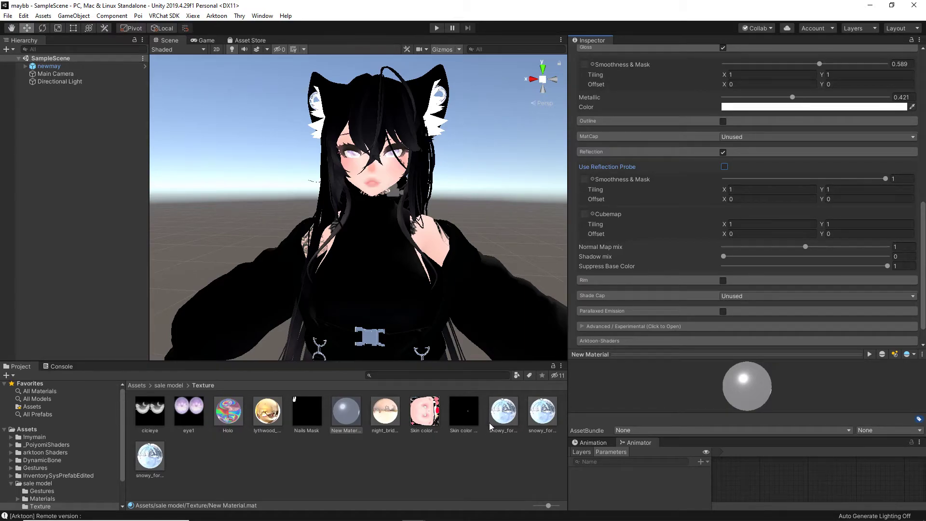
click(503, 418)
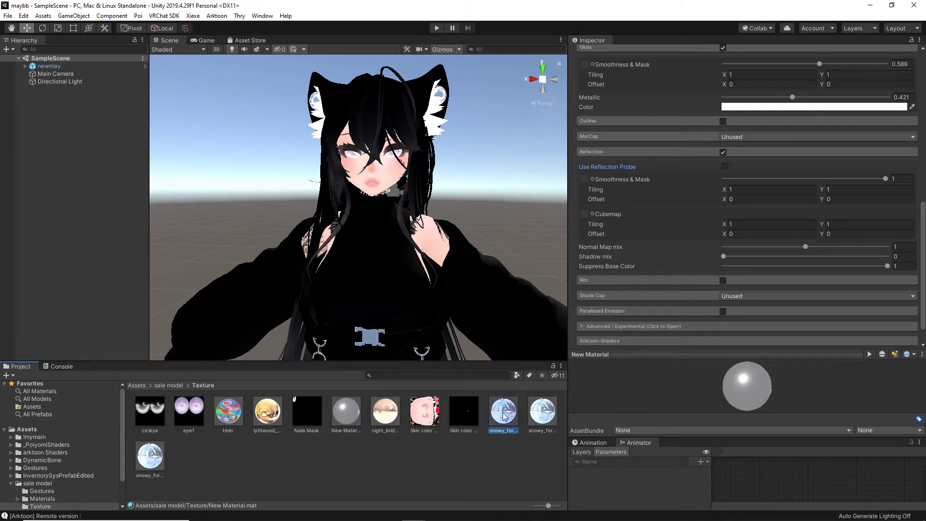
Put the Holo texture in the Reflection Cubemap slot for a rainbow sheen and enable Rim
drag(505, 416, 586, 215)
drag(758, 397, 737, 380)
drag(232, 419, 586, 215)
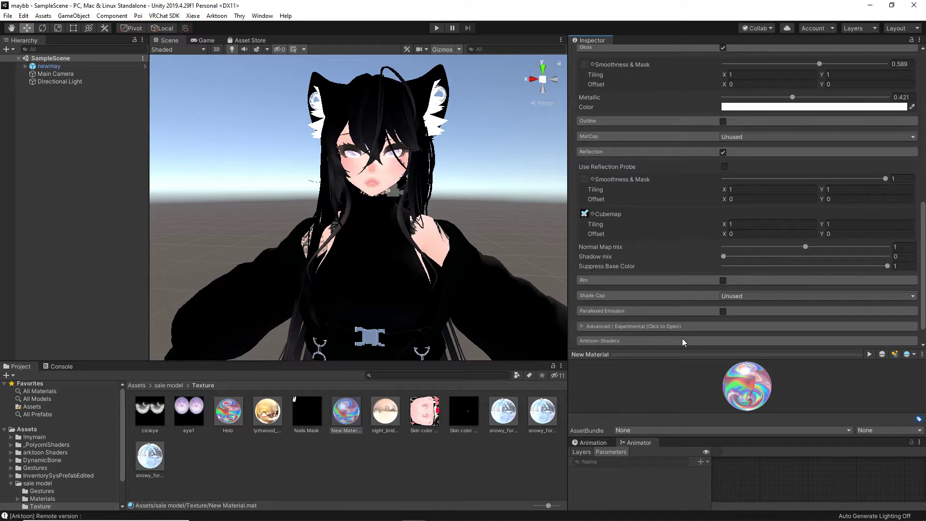
drag(751, 375, 803, 357)
click(723, 281)
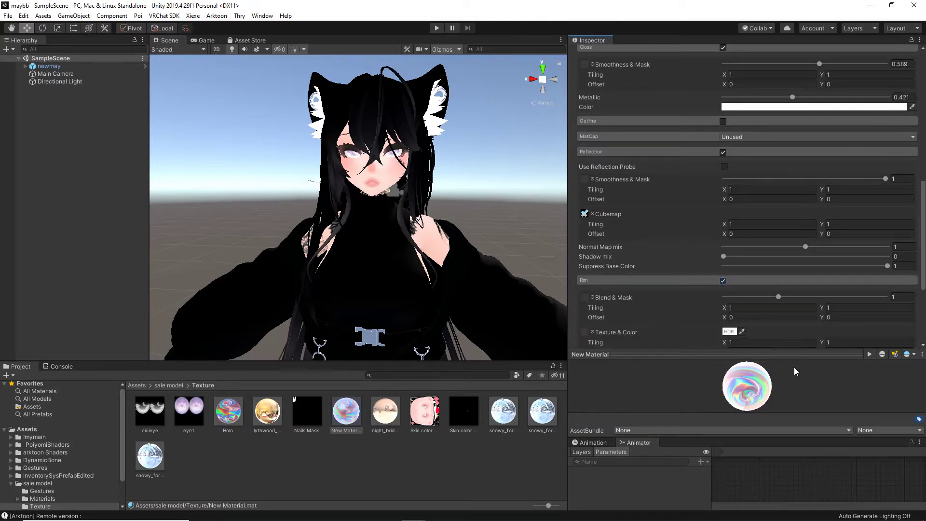
Raise the rim Fresnel Power to 3.4
drag(761, 400, 763, 376)
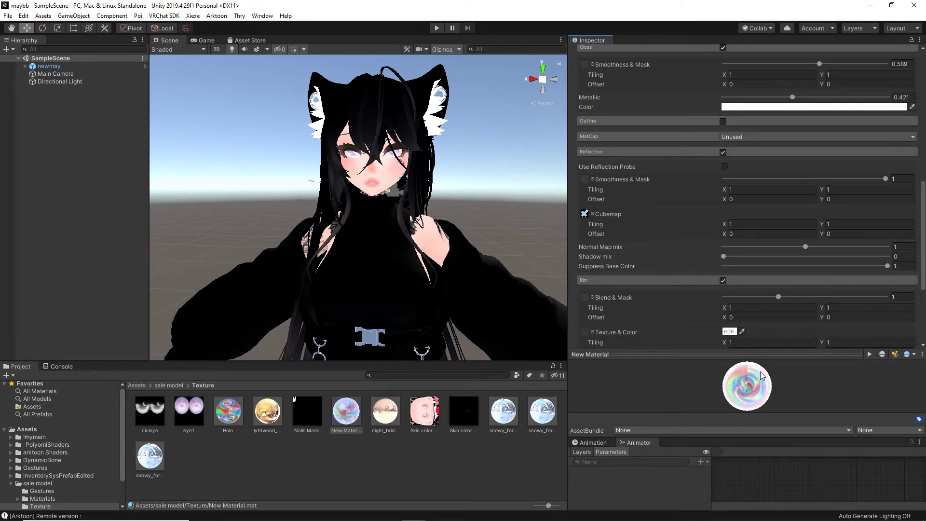
scroll(762, 306, down, 3)
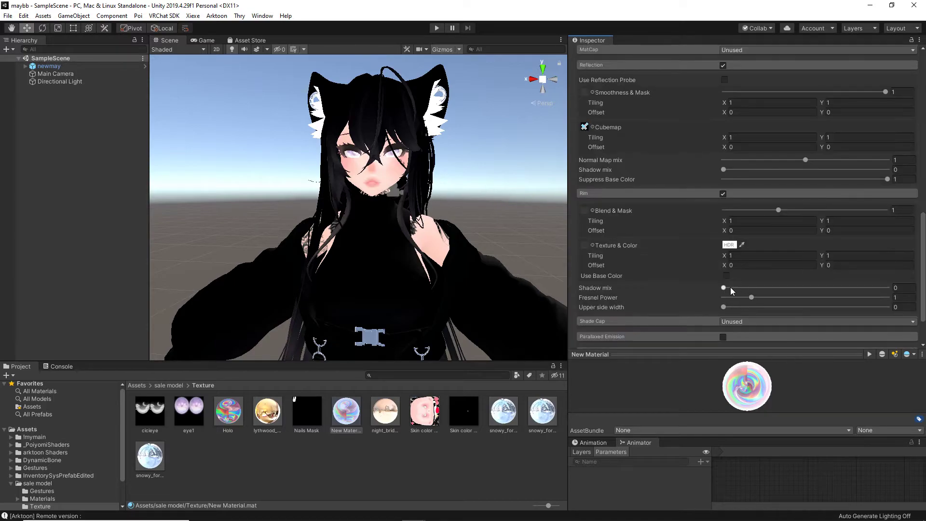
drag(733, 298, 767, 297)
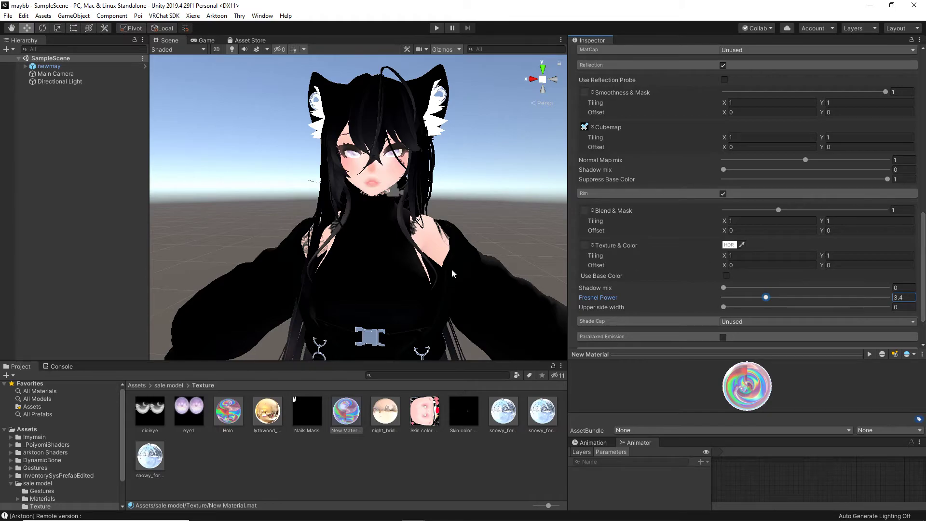
Select the Jacket mesh that holds the belt buckle
click(366, 346)
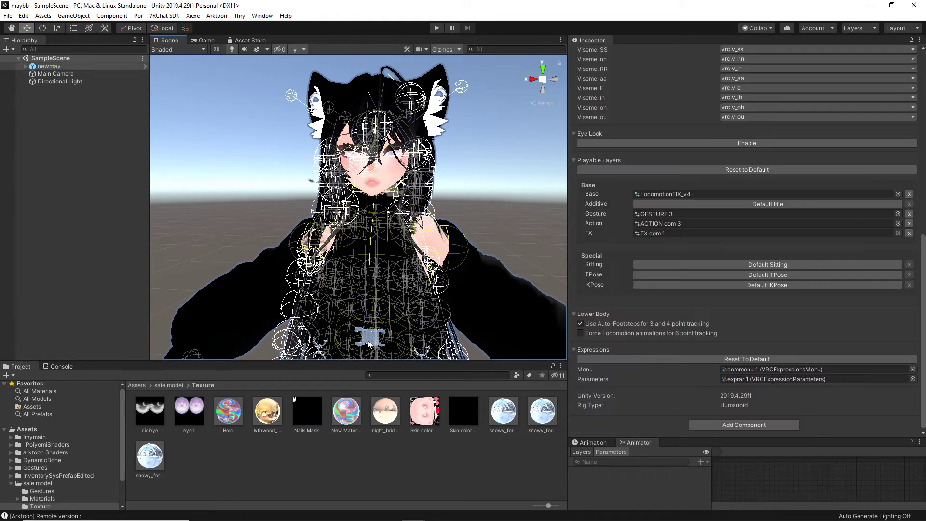
click(368, 343)
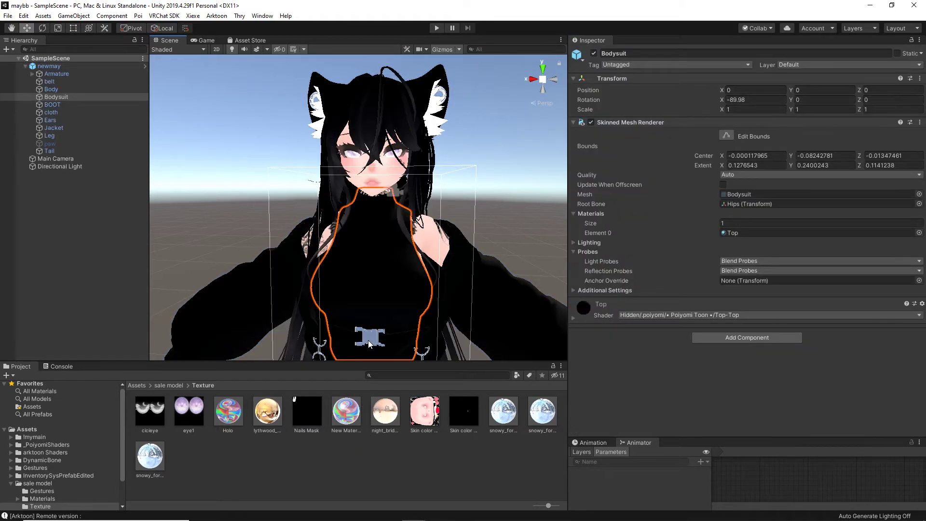
click(369, 343)
middle_drag(464, 316, 467, 292)
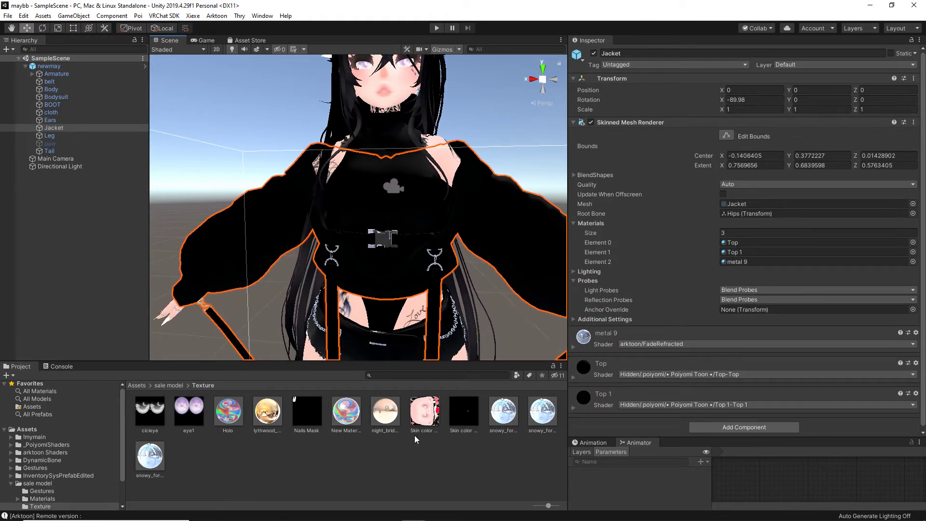
Preview New Material in the Jacket's Element 2 slot, then undo back to metal 9
click(351, 419)
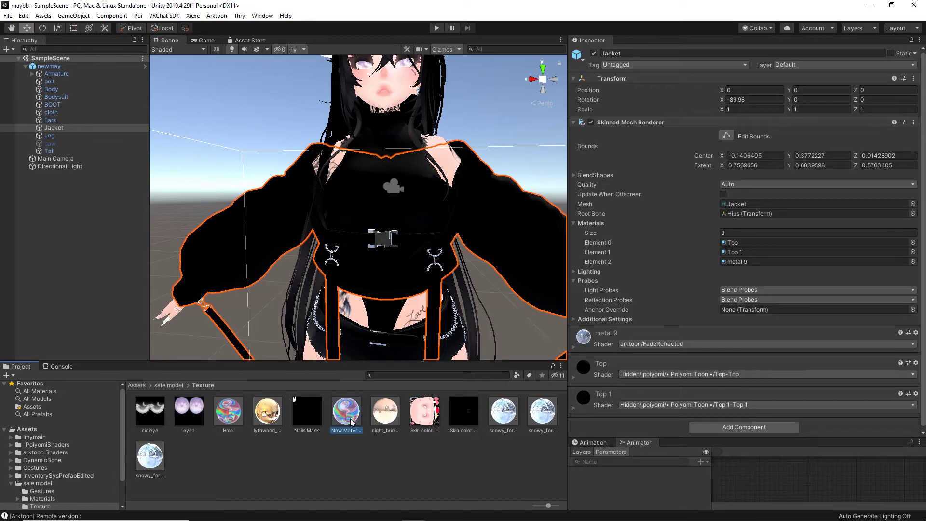
drag(351, 422, 738, 262)
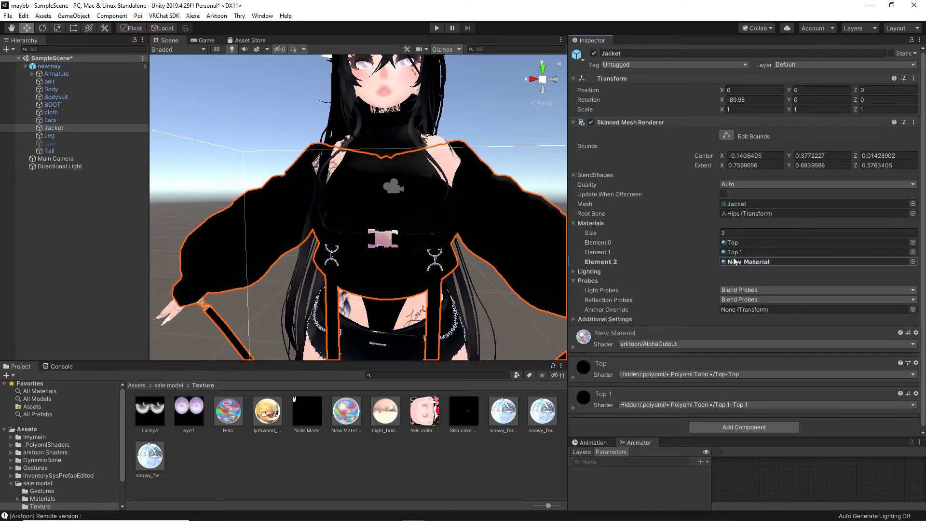
middle_drag(289, 270, 372, 285)
alt+drag(371, 285, 460, 288)
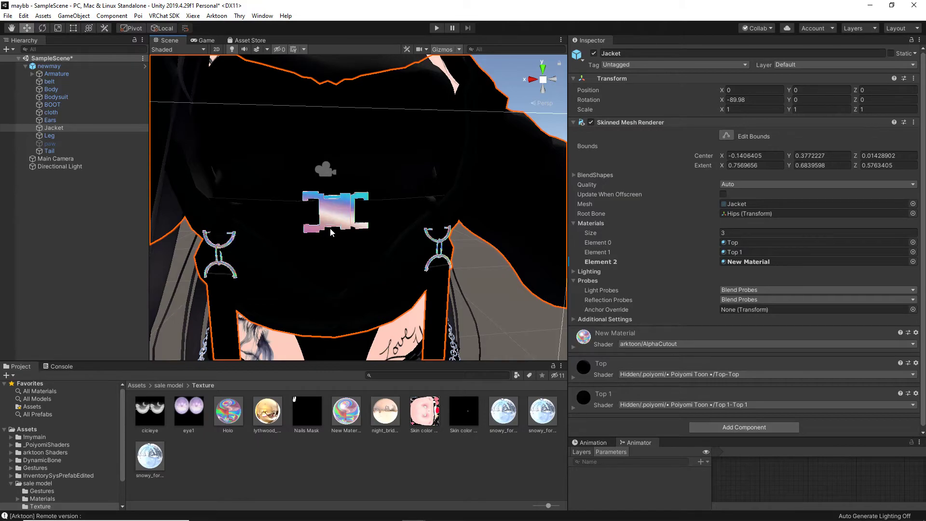
key(ctrl+z)
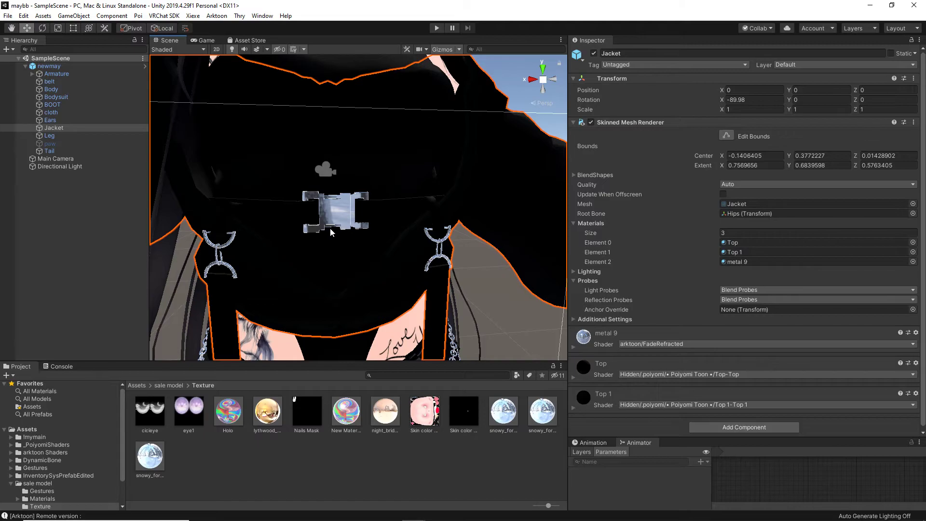
scroll(8, 498, down, 2)
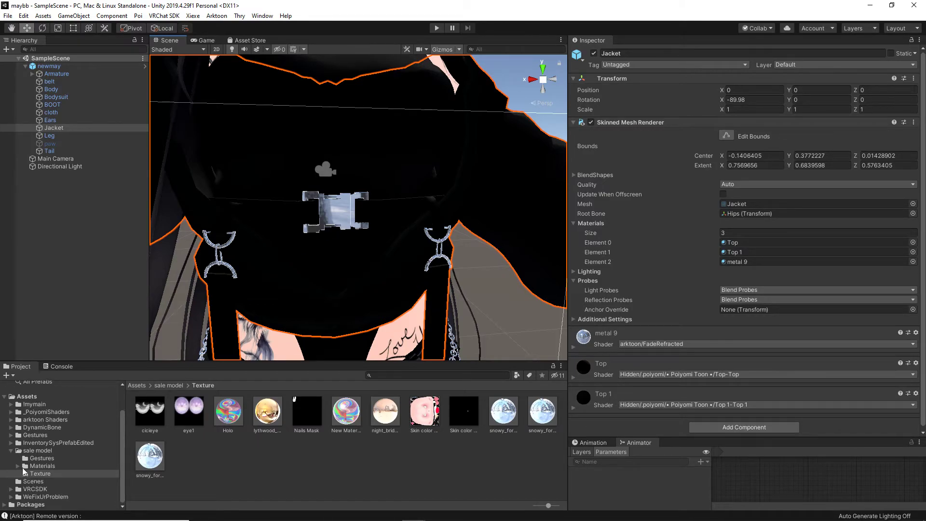
Browse the _PoiyomiShaders Matcaps textures, then open the sale model's Materials folder
click(11, 412)
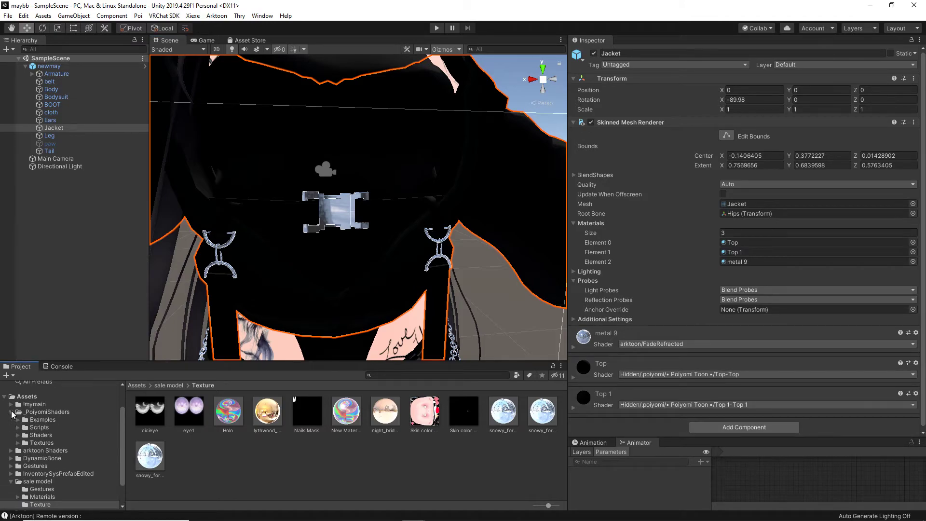
click(18, 435)
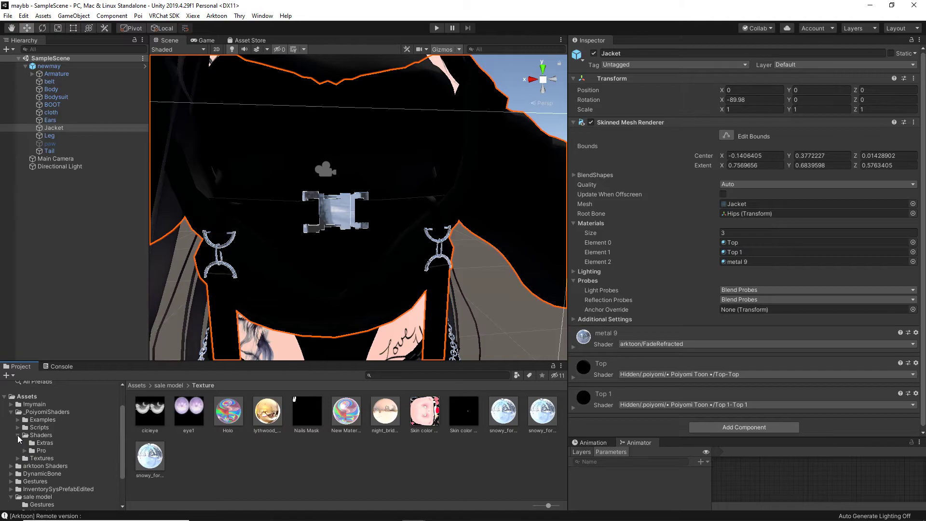
click(18, 458)
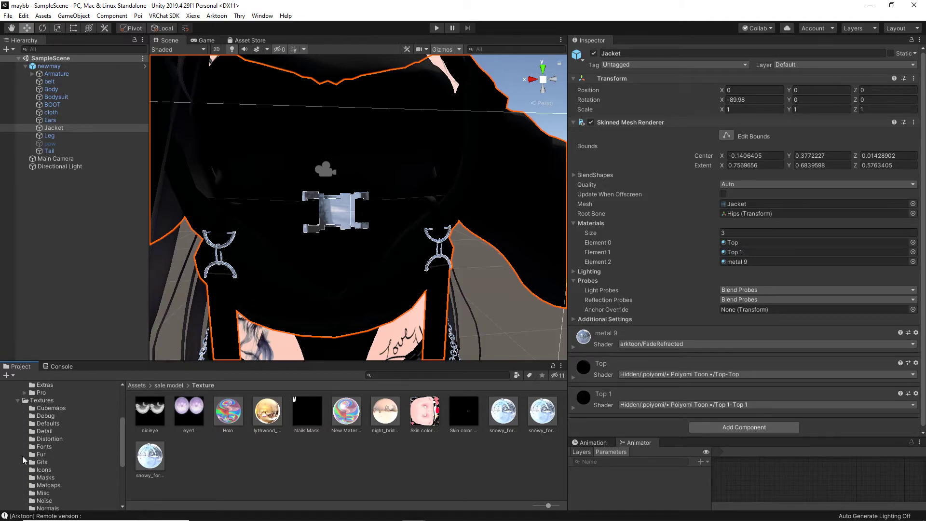
click(51, 484)
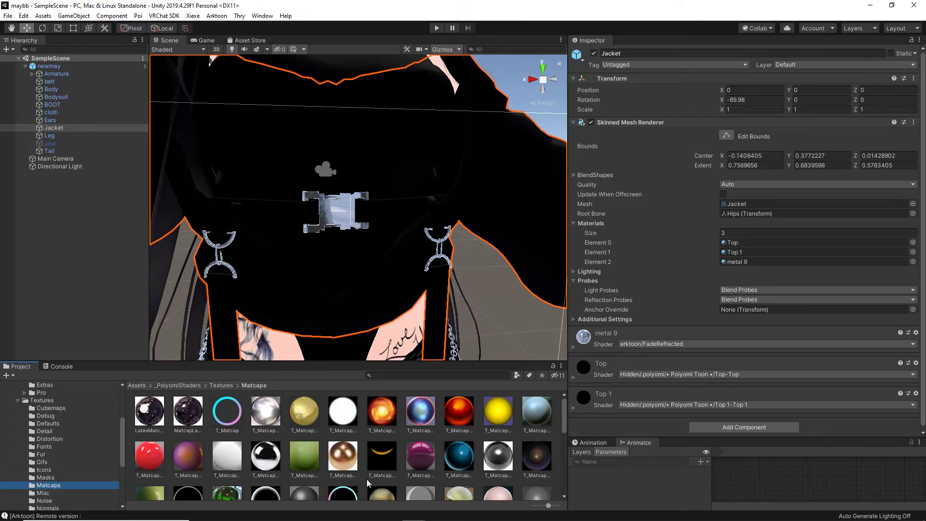
scroll(381, 466, down, 5)
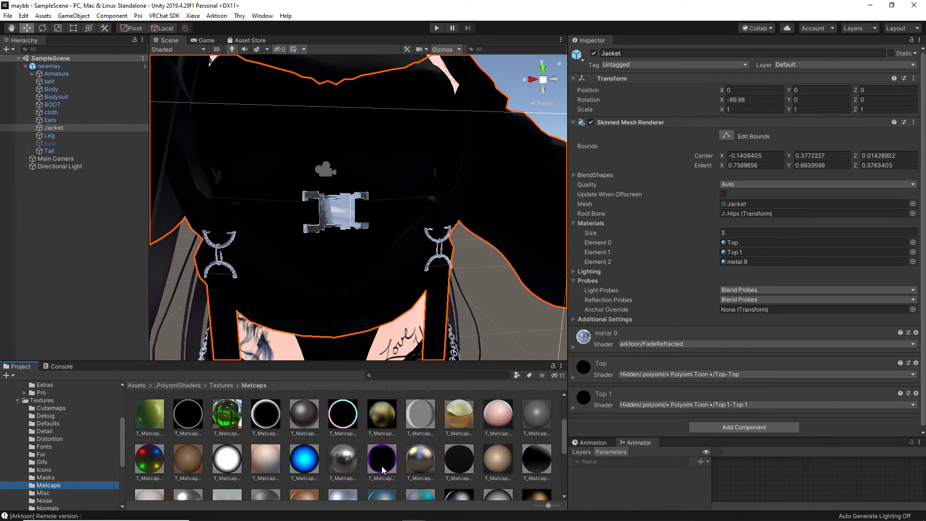
scroll(381, 466, down, 1)
scroll(381, 466, up, 8)
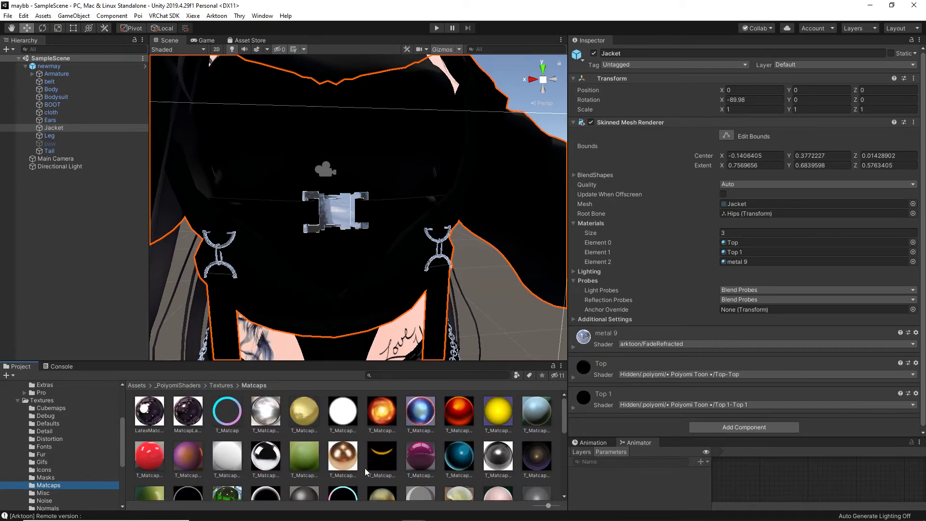
scroll(96, 460, down, 3)
click(43, 491)
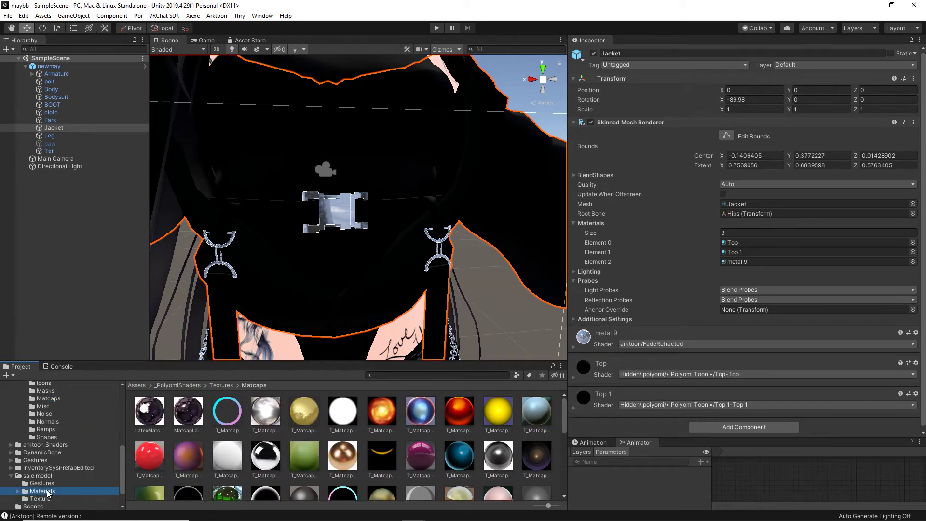
Create a New Material in the sale model's Materials folder using arktoon/AlphaCutout
right_click(416, 451)
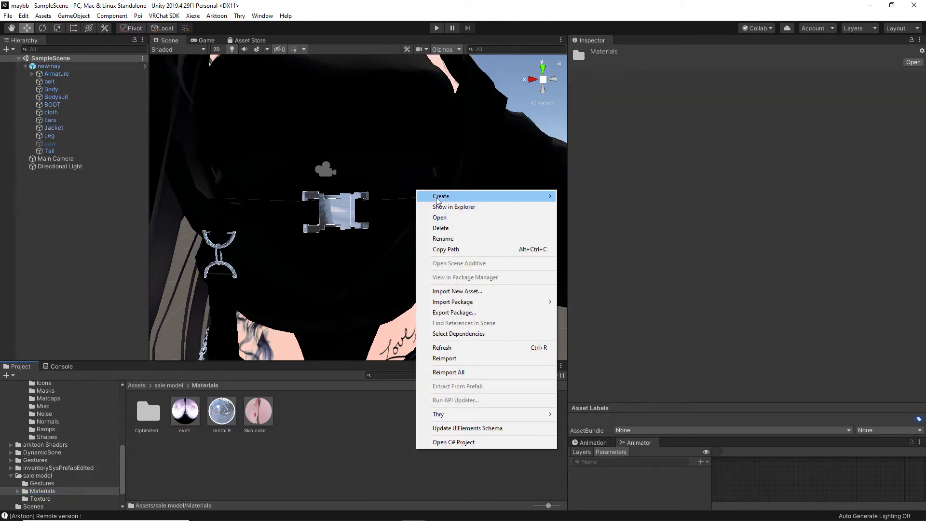
mouse_move(441, 196)
click(586, 279)
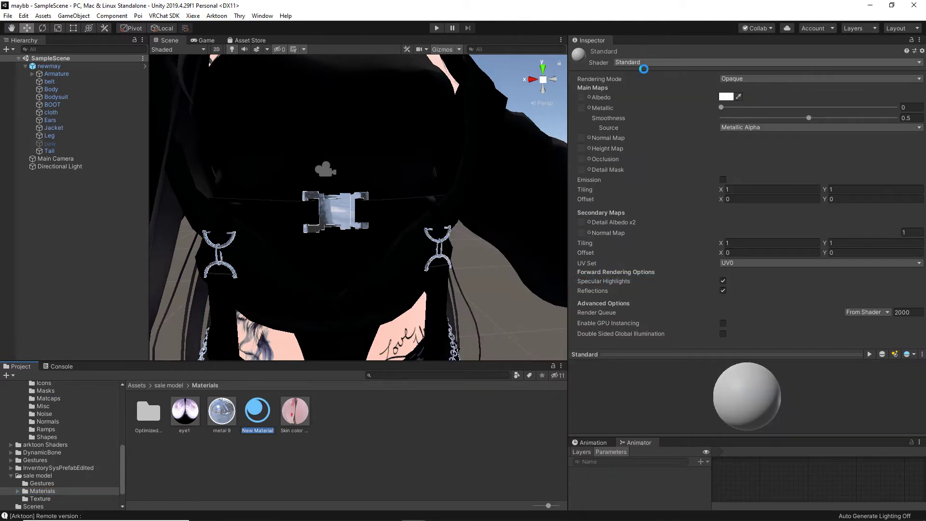
click(635, 63)
click(641, 91)
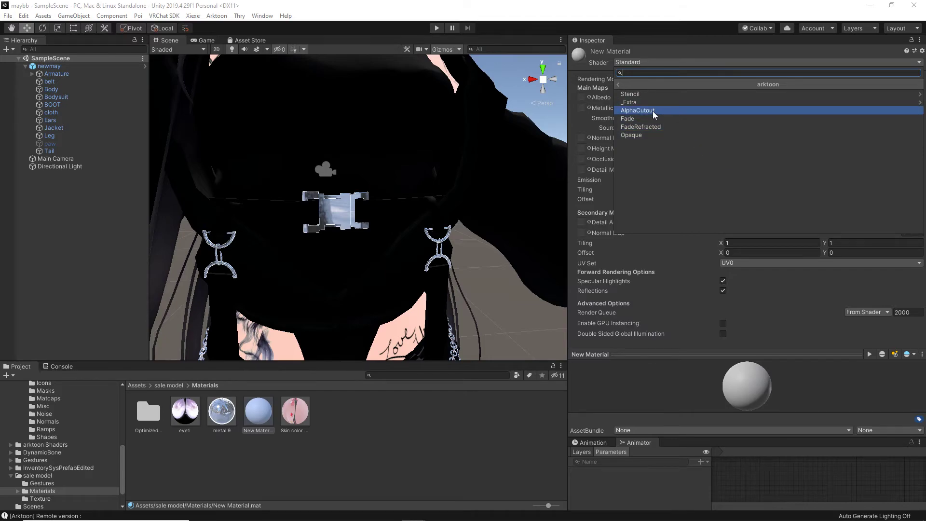
click(652, 111)
Enable Gloss on the material and set MatCap blending to Add
scroll(741, 204, down, 5)
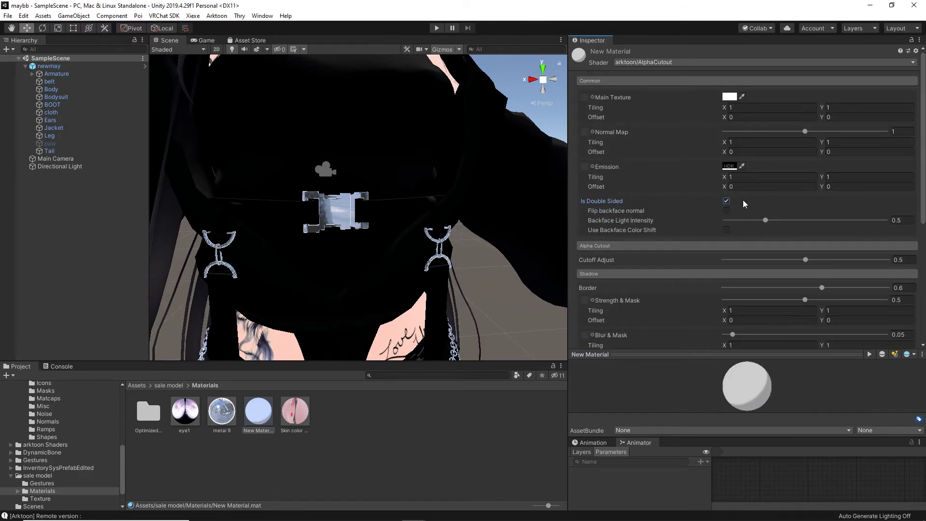
click(723, 225)
scroll(741, 224, down, 3)
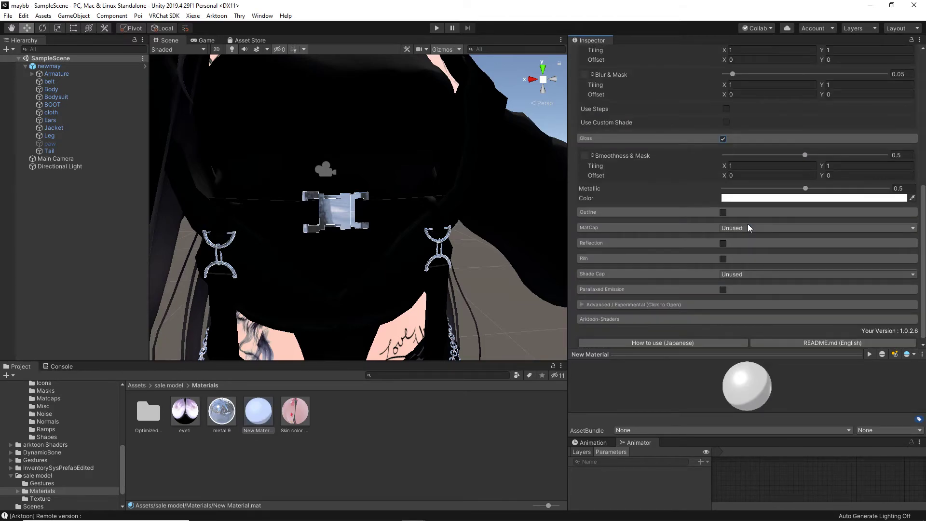
click(736, 229)
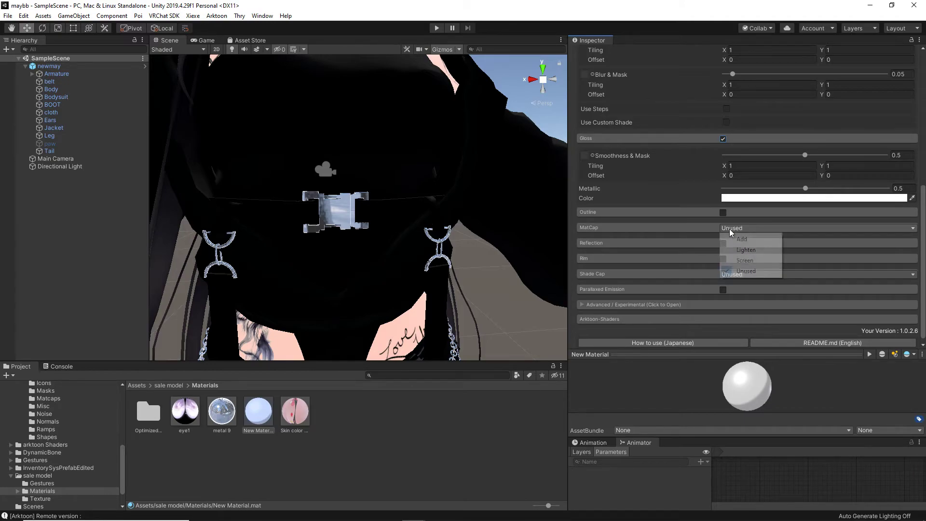
click(741, 240)
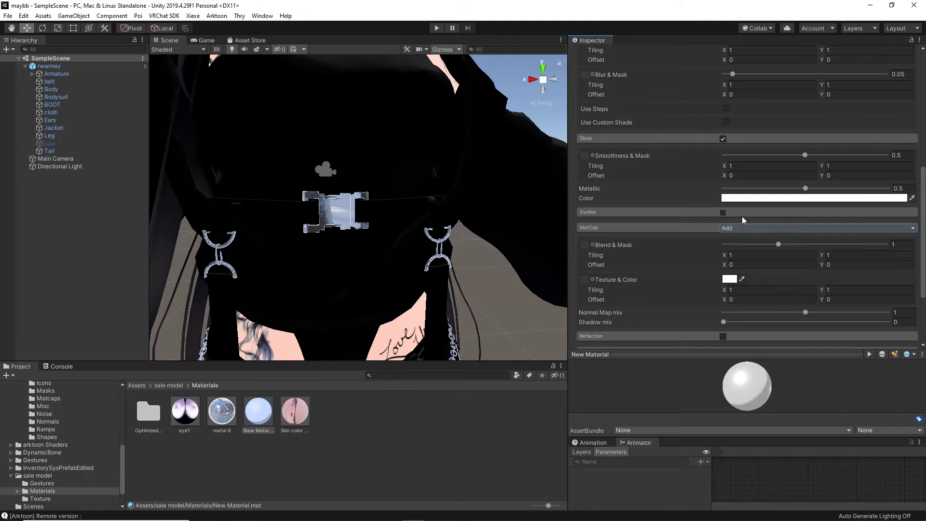
Drop a matcap texture into the MatCap Texture & Color slot and set Smoothness to 0.467
click(63, 401)
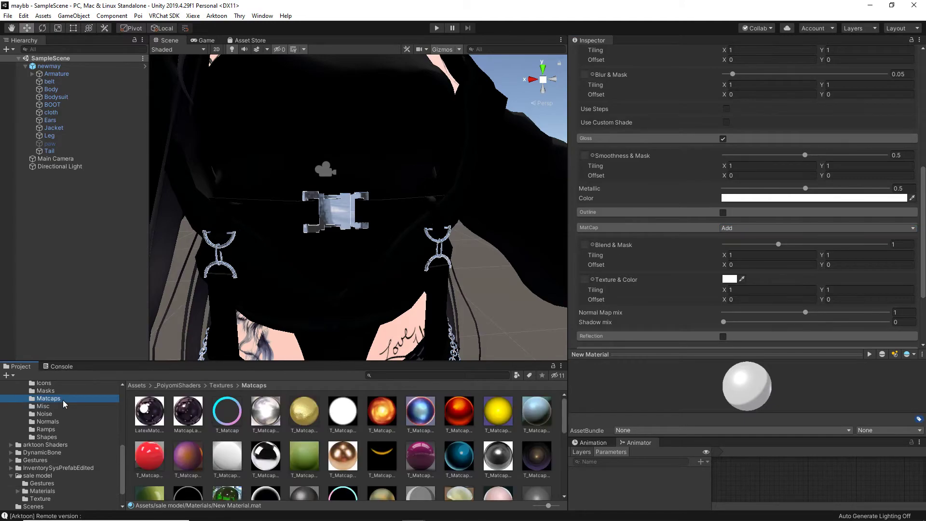
scroll(270, 440, down, 1)
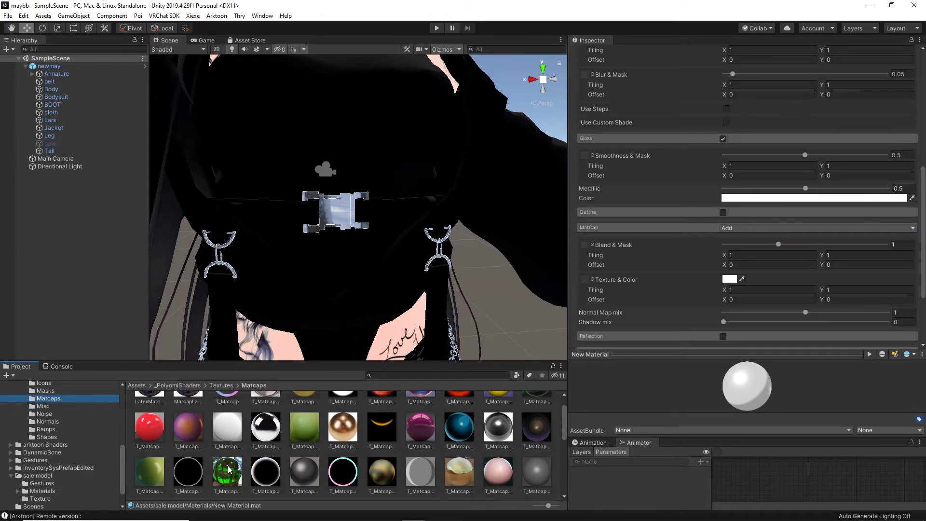
drag(227, 481, 586, 279)
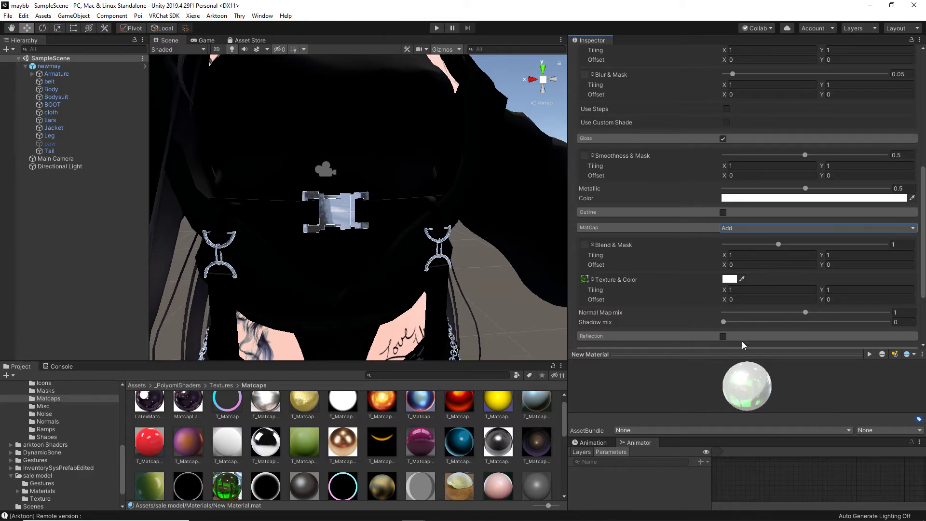
click(799, 155)
mouse_move(798, 155)
mouse_down()
mouse_move(716, 151)
mouse_move(833, 153)
mouse_move(800, 156)
mouse_up()
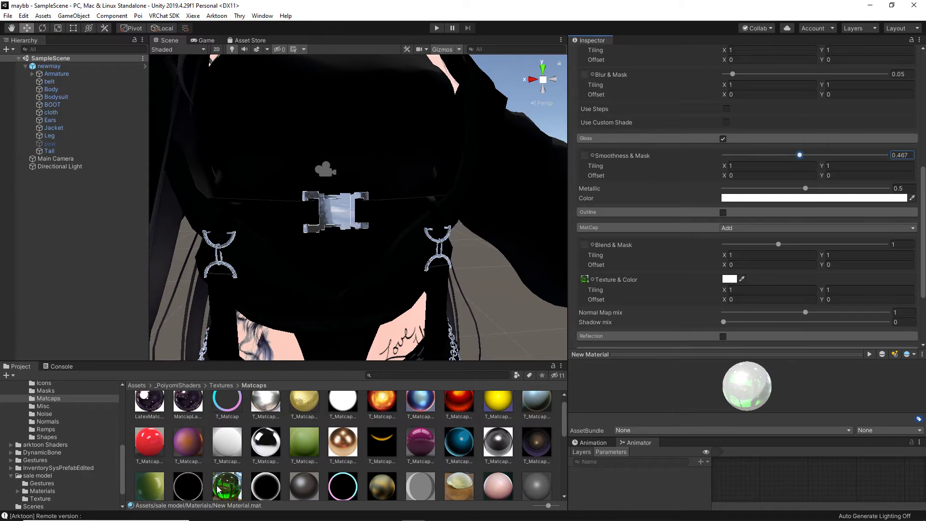
drag(232, 488, 585, 246)
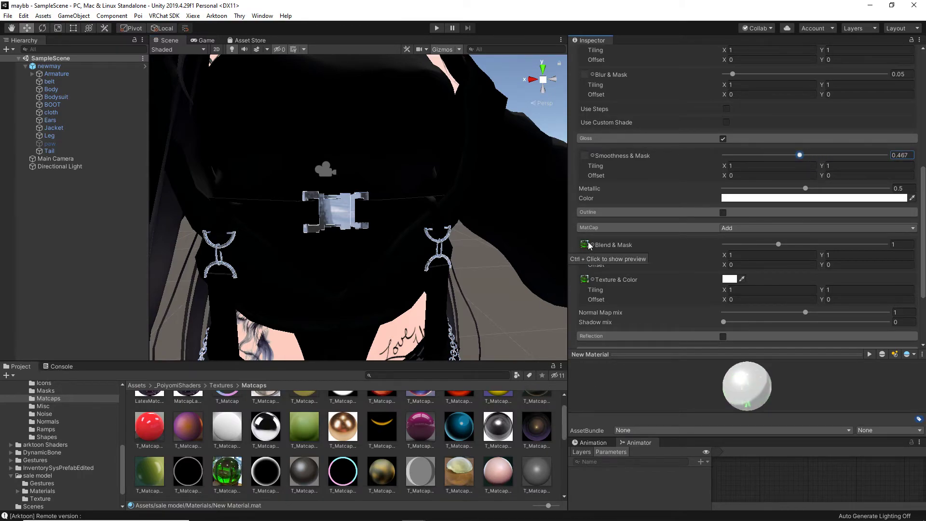
Set Normal Map mix to 0.134, Shadow mix to 0.679 and Backface Light Intensity to 1.598
drag(807, 312, 859, 323)
scroll(797, 266, up, 5)
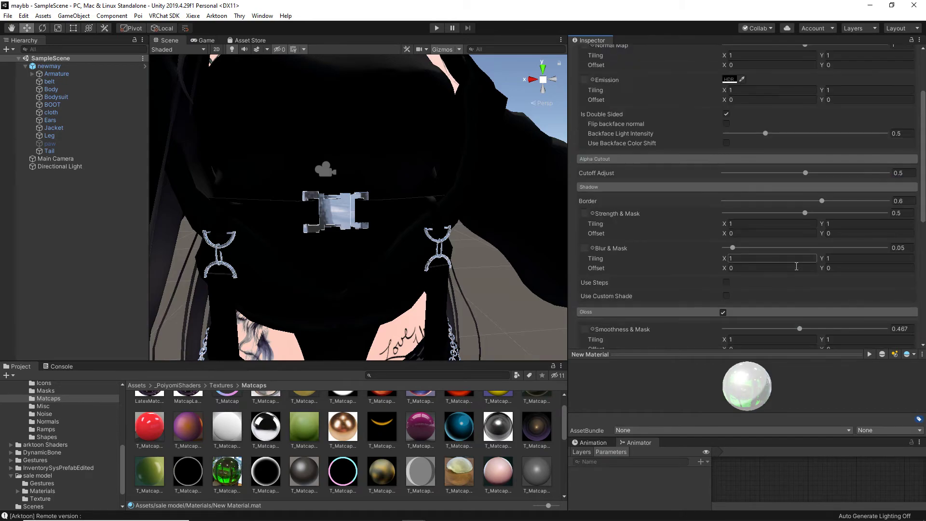
scroll(786, 240, up, 3)
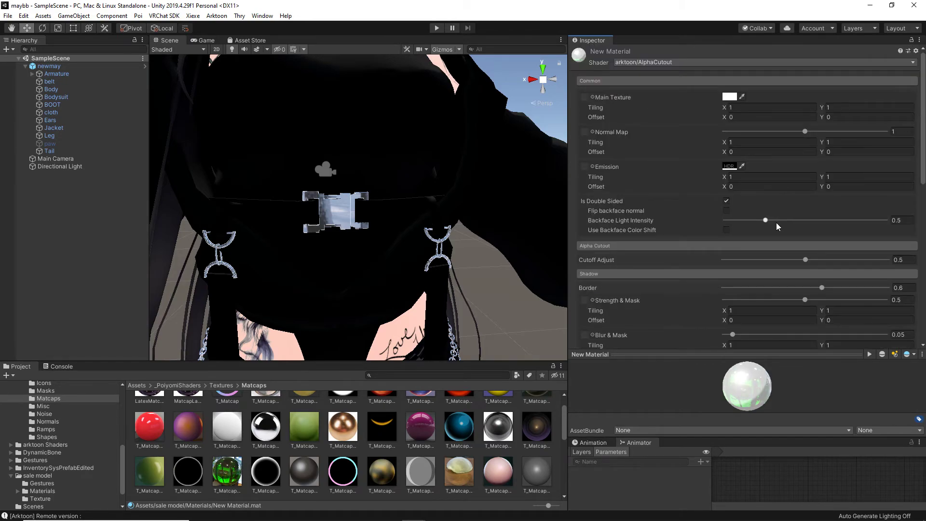
drag(777, 222, 861, 230)
Swap the matcap slot's texture for the green T_Matcap
scroll(838, 241, down, 6)
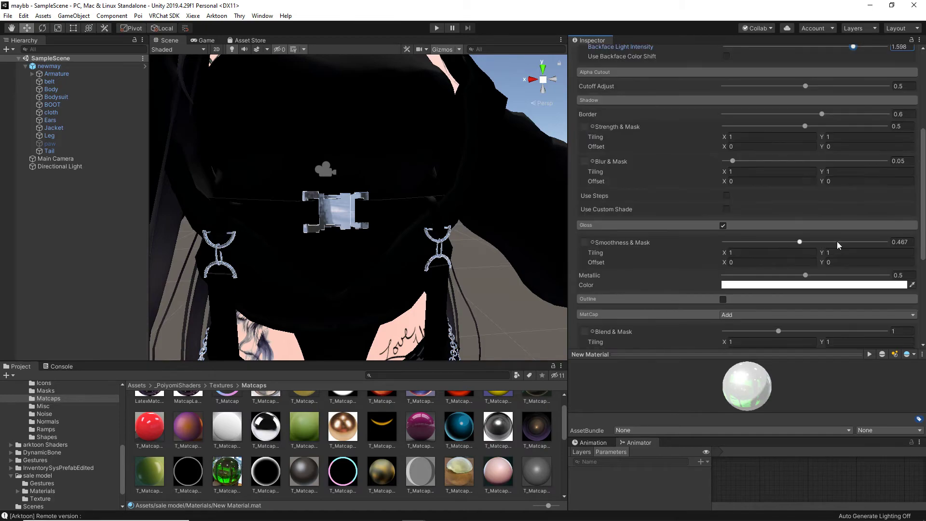
scroll(837, 242, down, 6)
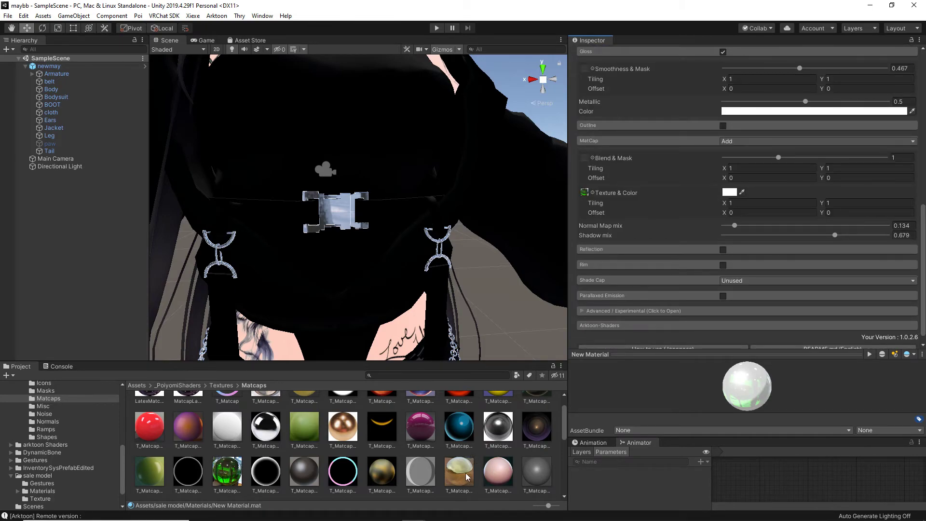
drag(467, 477, 584, 193)
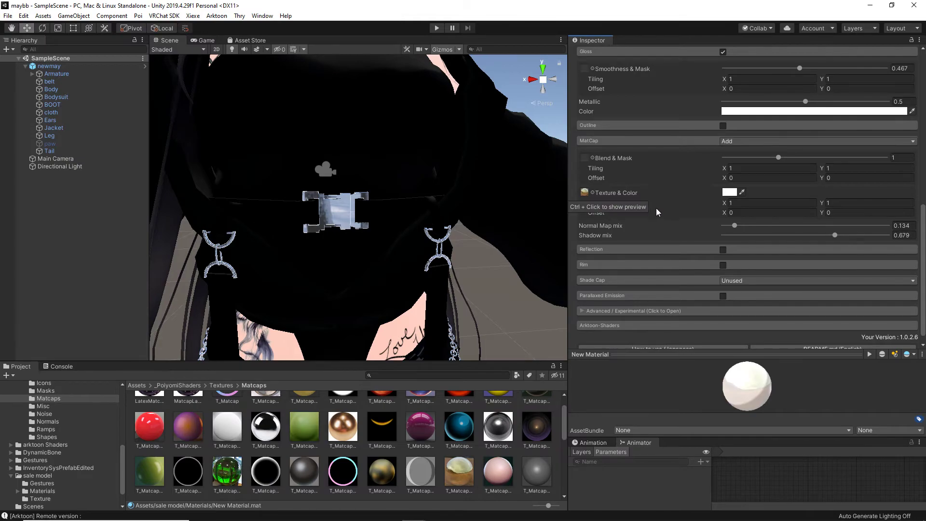
scroll(657, 207, down, 1)
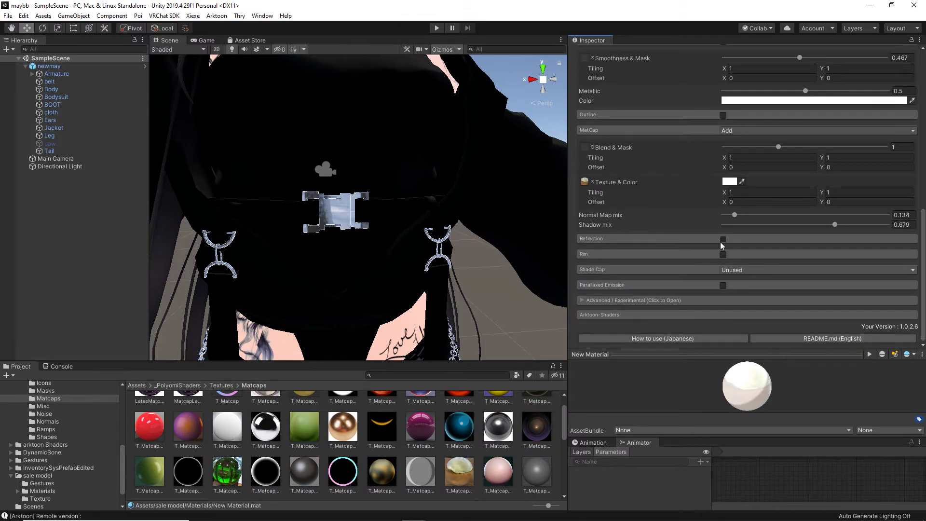
drag(227, 475, 585, 185)
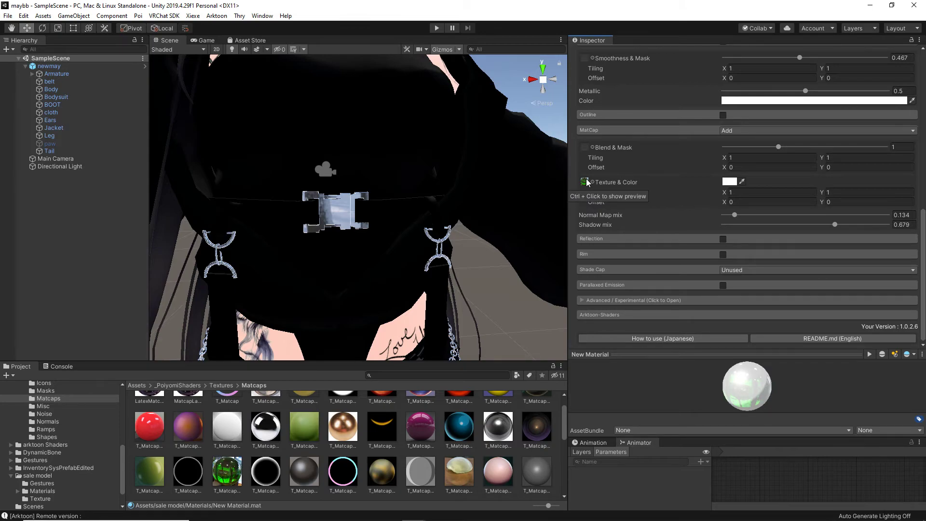
Turn on Reflection with Use Reflection Probe off, checking the preview sphere
click(723, 239)
click(725, 253)
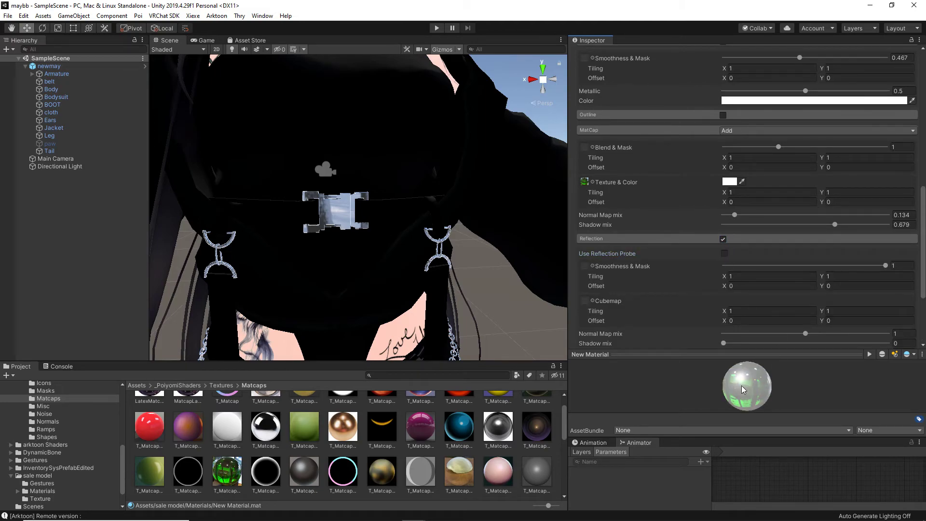
drag(728, 365, 777, 392)
Set matcap Blend & Mask to 3, Smoothness & Mask to 0.785 and Metallic to 0.288
scroll(682, 241, up, 3)
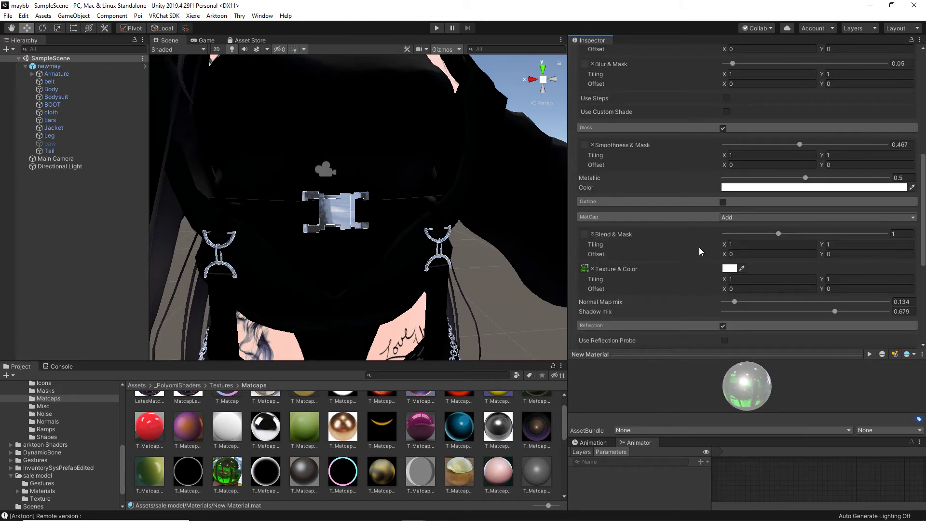
drag(787, 233, 853, 235)
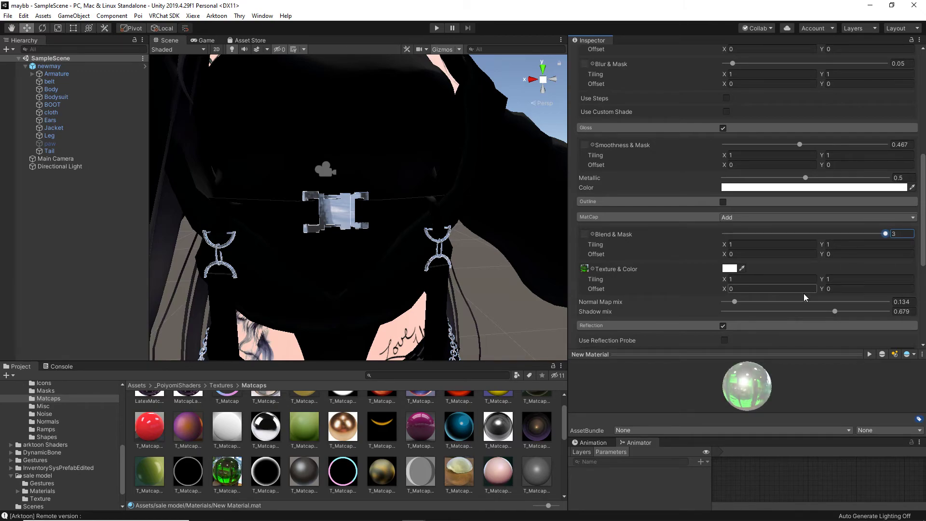
scroll(666, 200, down, 3)
scroll(667, 203, up, 6)
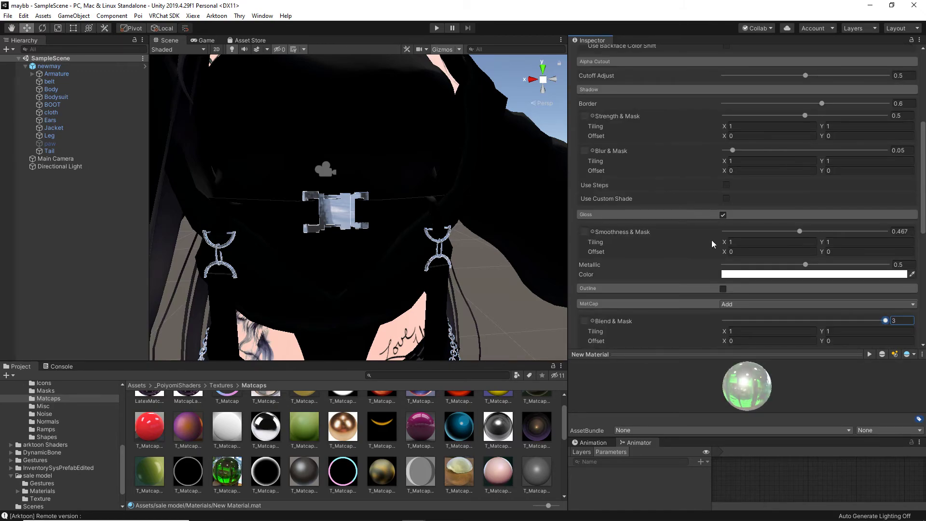
drag(802, 233, 853, 244)
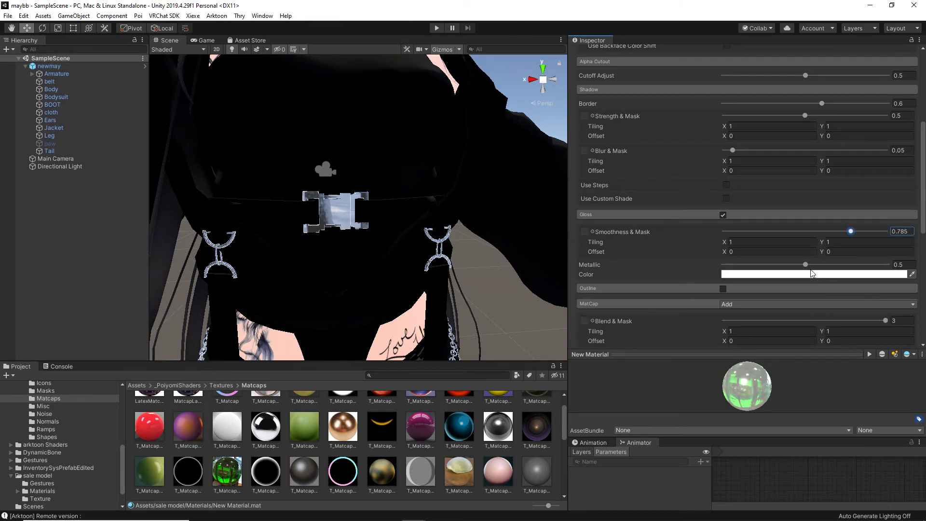
drag(806, 264, 771, 267)
scroll(755, 268, down, 3)
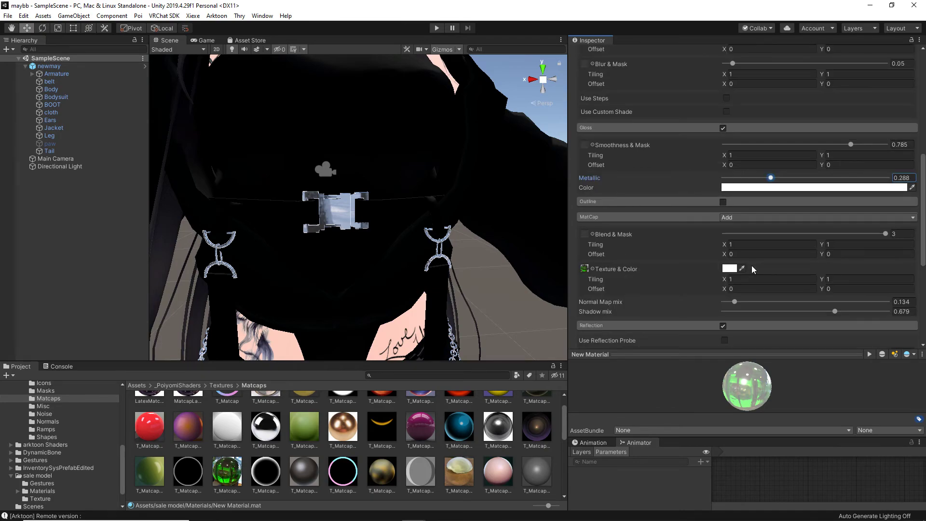
click(43, 491)
Put New Material on the Jacket's Materials Element 2 to preview the buckle, then restore metal 9
click(337, 216)
click(336, 216)
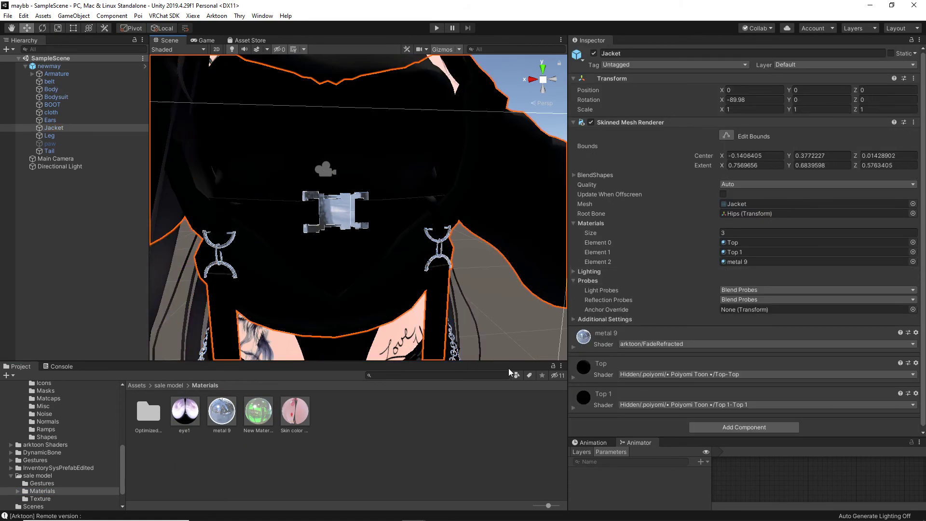
drag(258, 411, 752, 262)
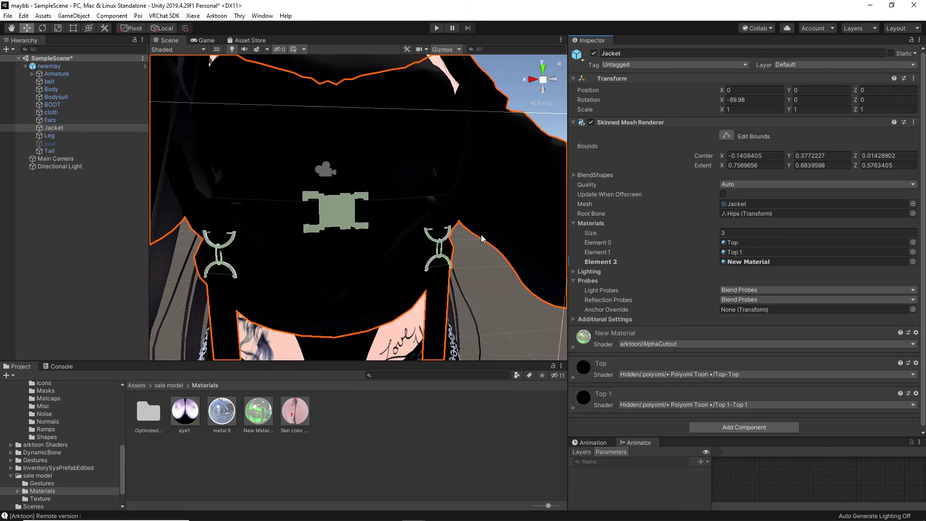
middle_drag(266, 252, 380, 232)
right_drag(380, 232, 417, 249)
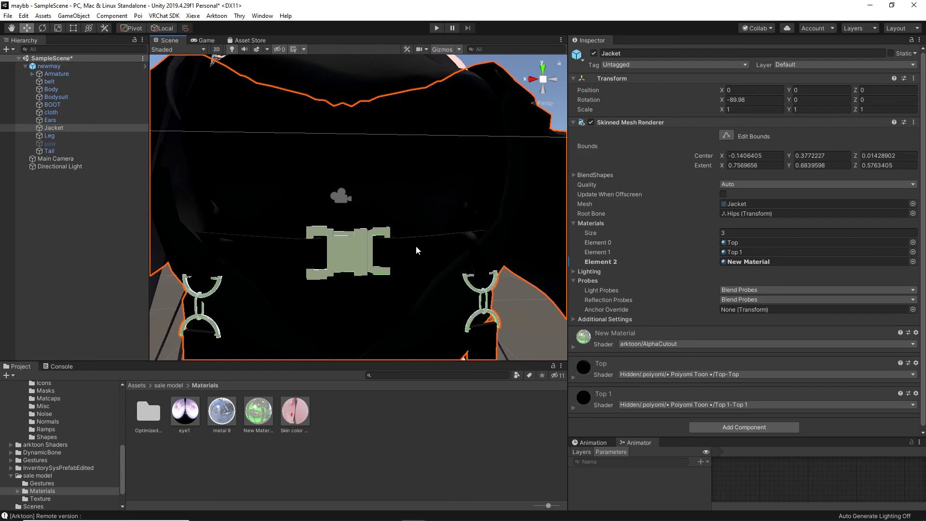
drag(222, 411, 762, 262)
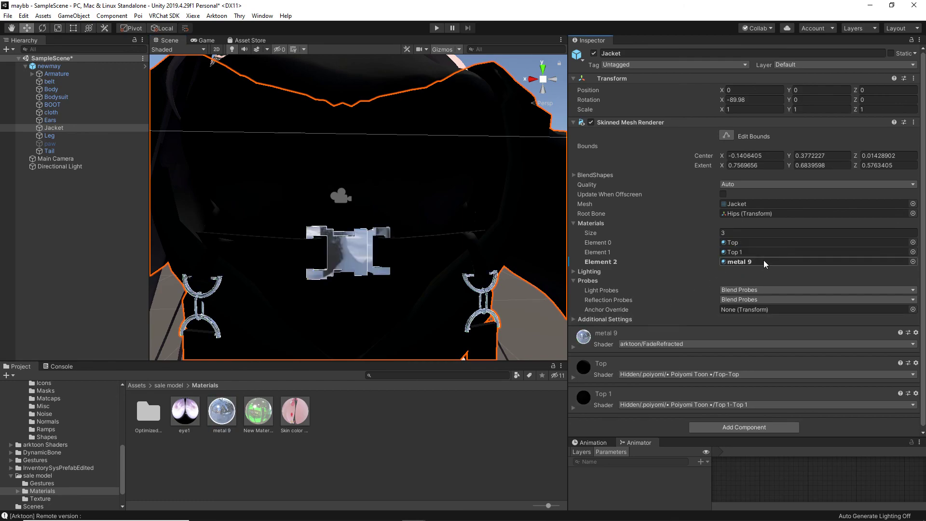